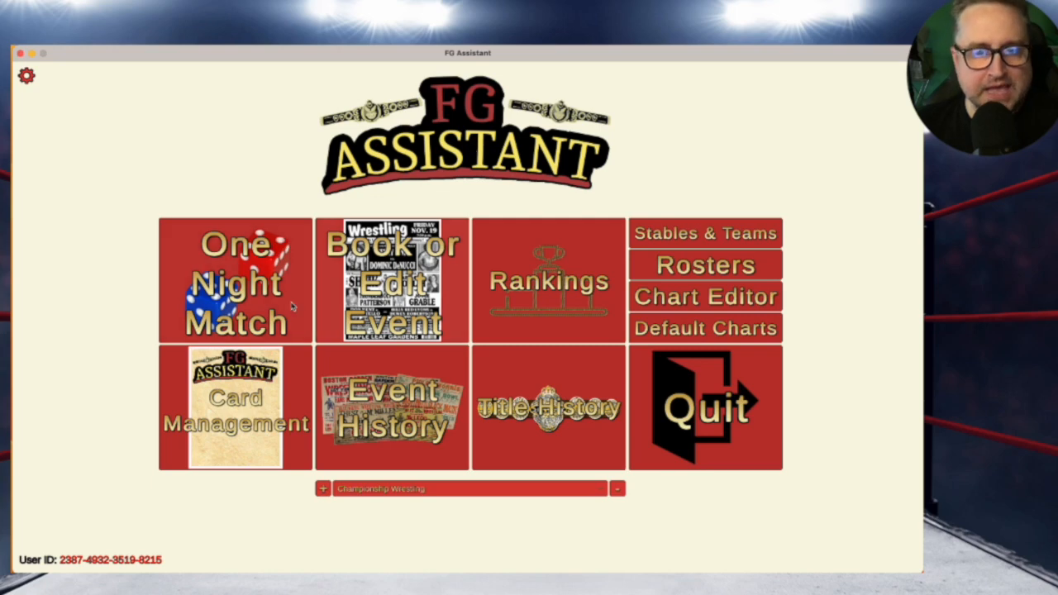
Go to Card Management and start a brand-new blank card
{"action": "left_click", "coordinate": [256, 388]}
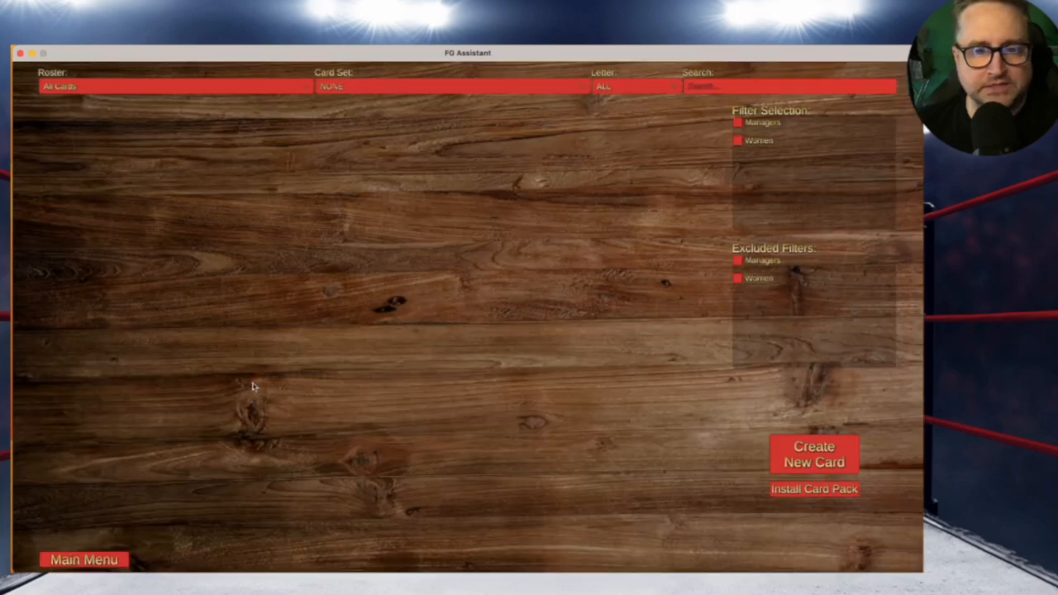
{"action": "left_click", "coordinate": [822, 456]}
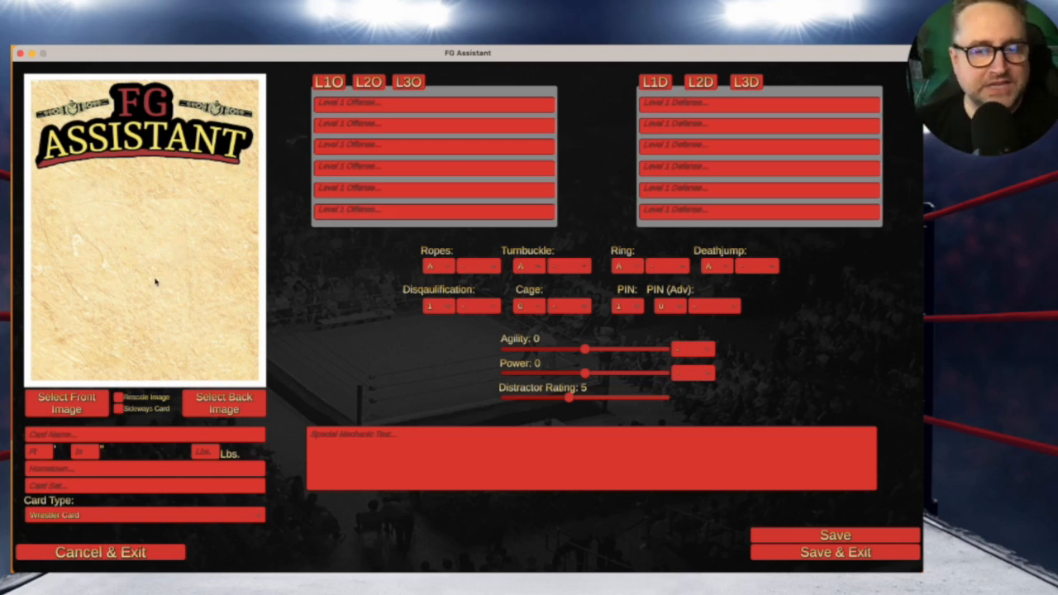
{"action": "left_click", "coordinate": [75, 408]}
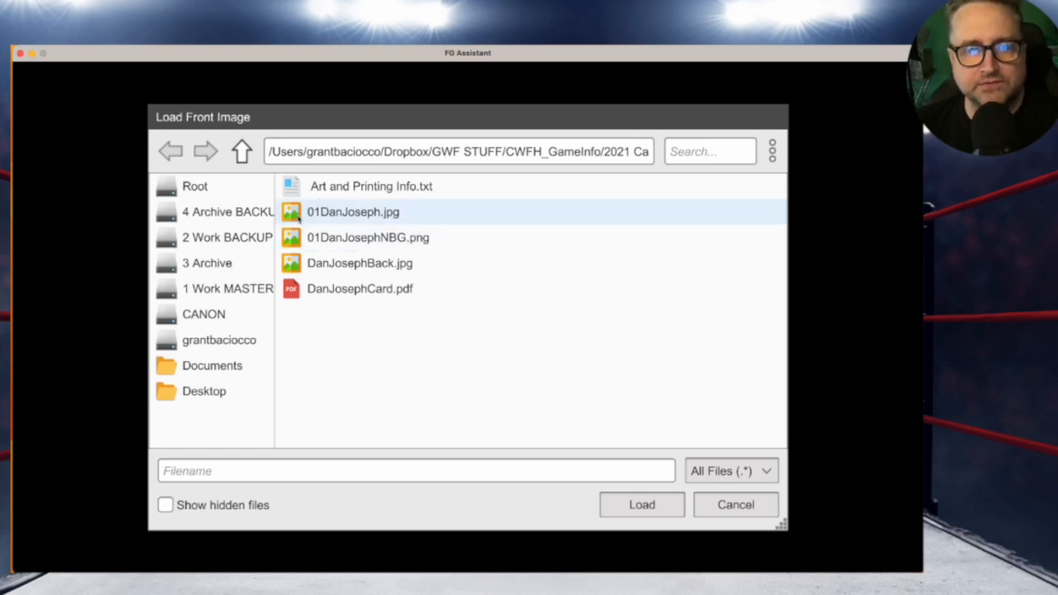
{"action": "left_click", "coordinate": [299, 217]}
{"action": "left_click", "coordinate": [656, 505]}
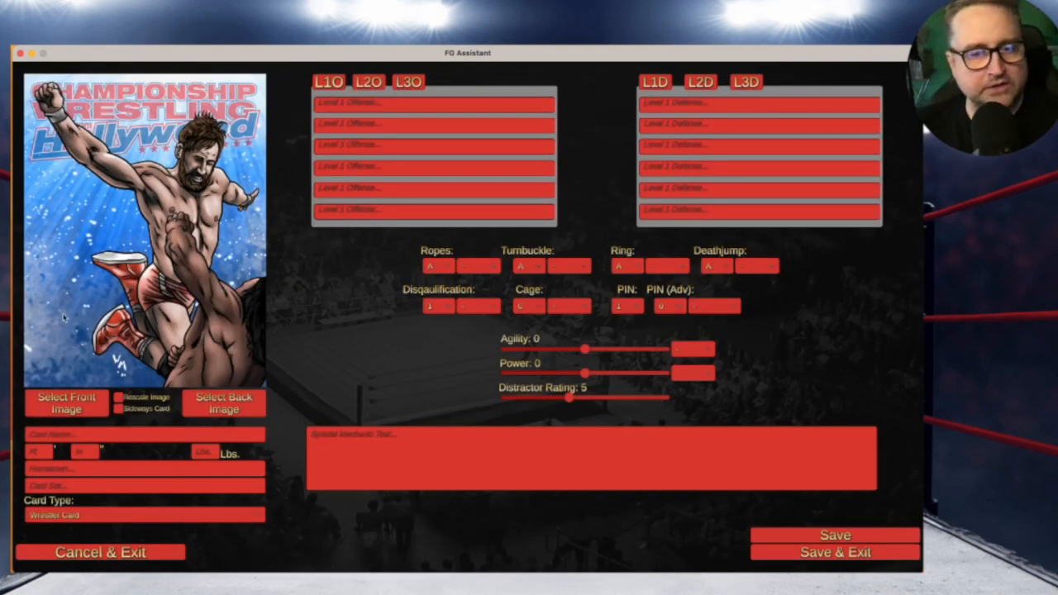
{"action": "left_click", "coordinate": [214, 318]}
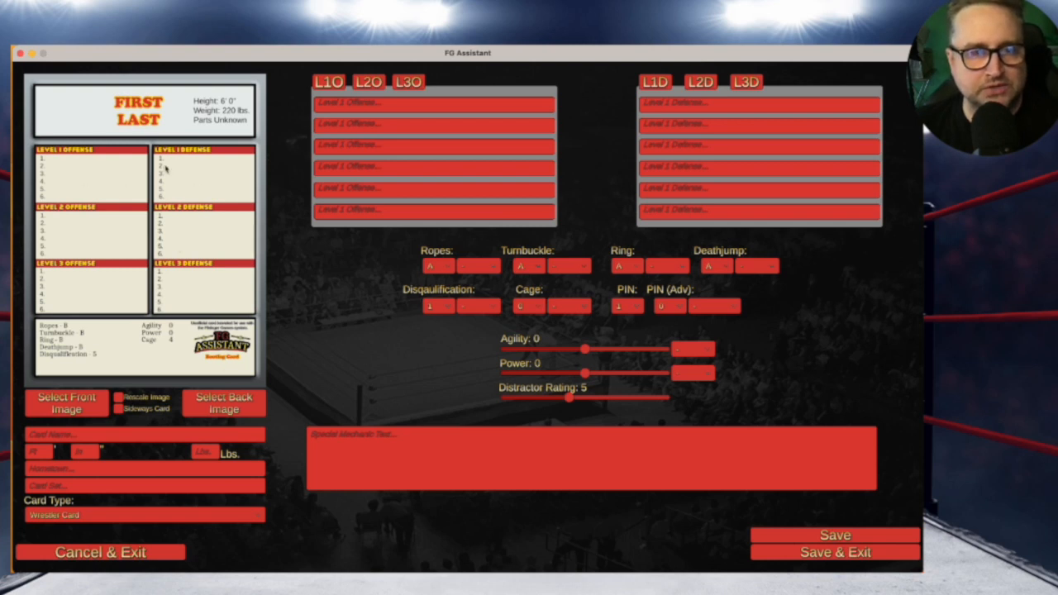
Load DanJosephBack.jpg as the card back, then flip the preview to the front artwork
{"action": "left_click", "coordinate": [212, 402]}
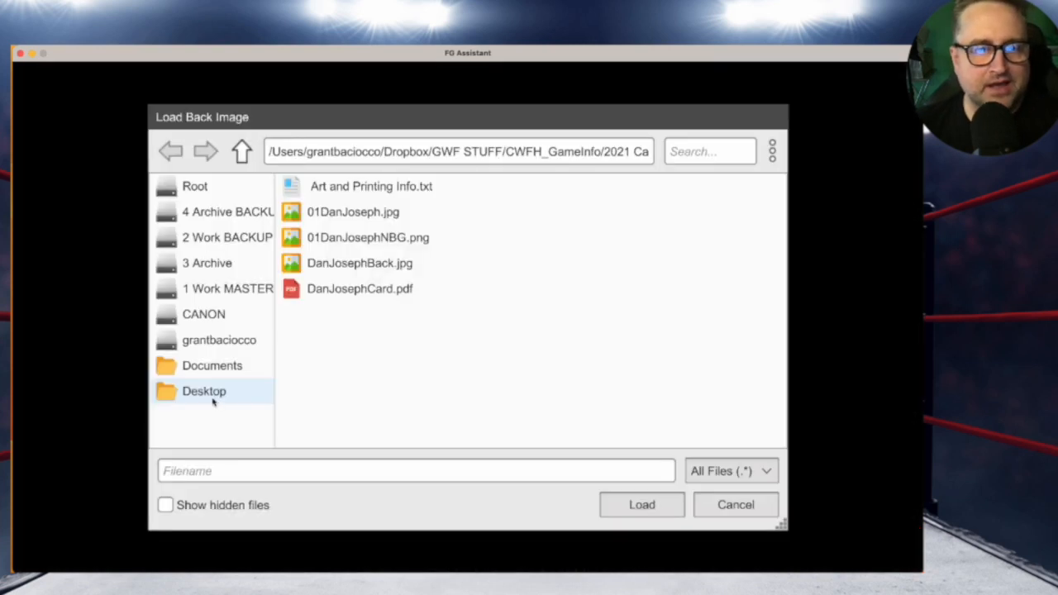
{"action": "left_click", "coordinate": [399, 265]}
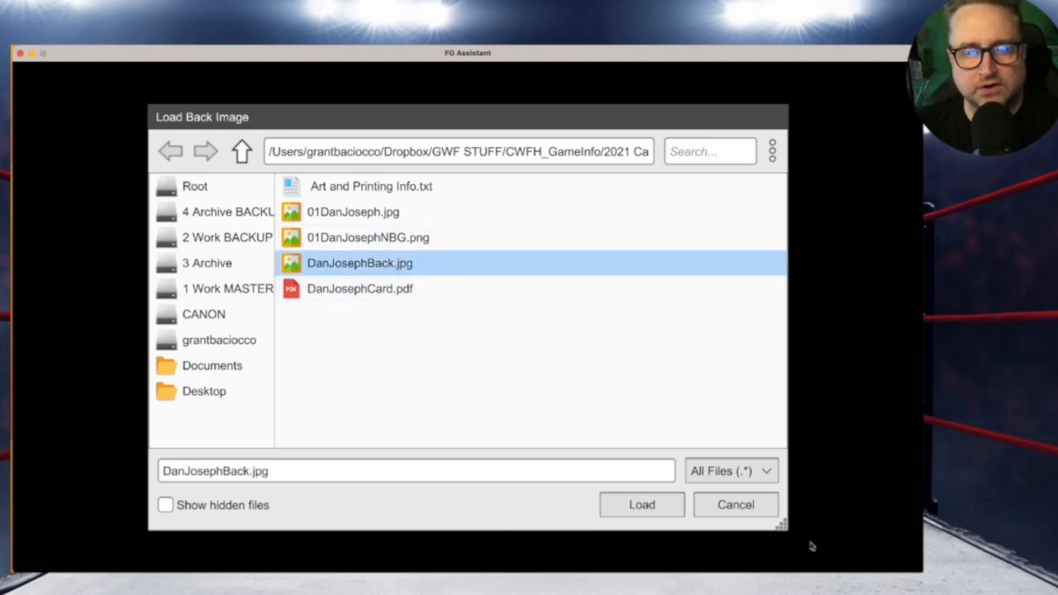
{"action": "left_click", "coordinate": [658, 505]}
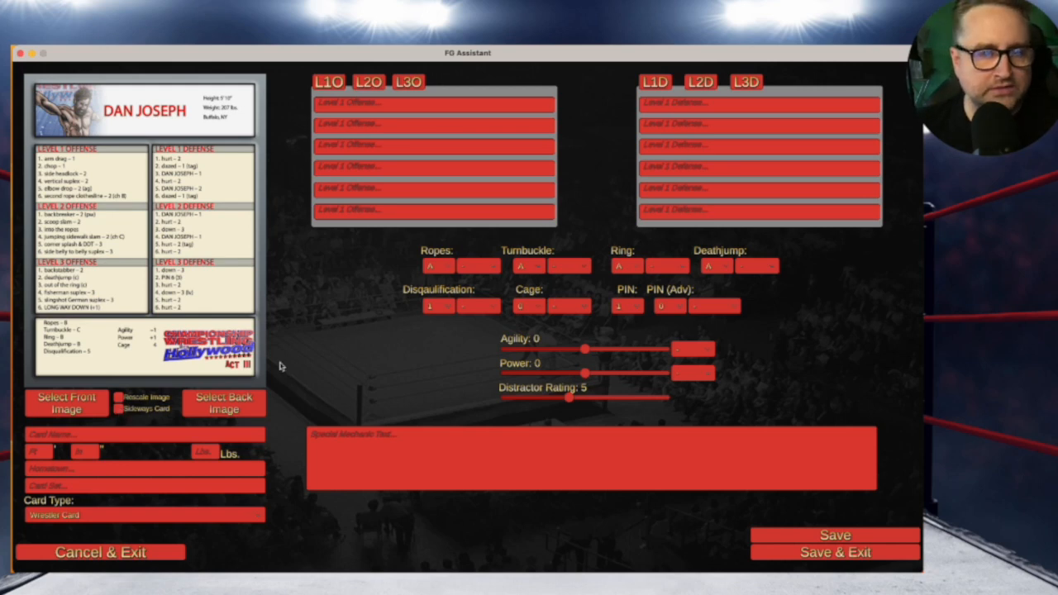
{"action": "left_click_drag", "start_coordinate": [293, 58], "coordinate": [293, 59]}
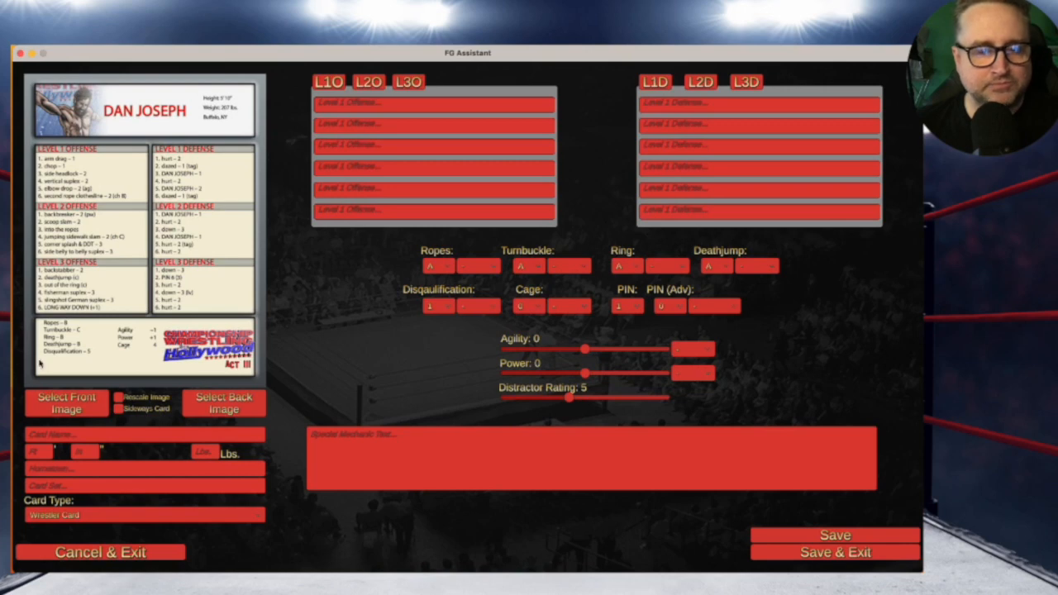
{"action": "left_click", "coordinate": [95, 363]}
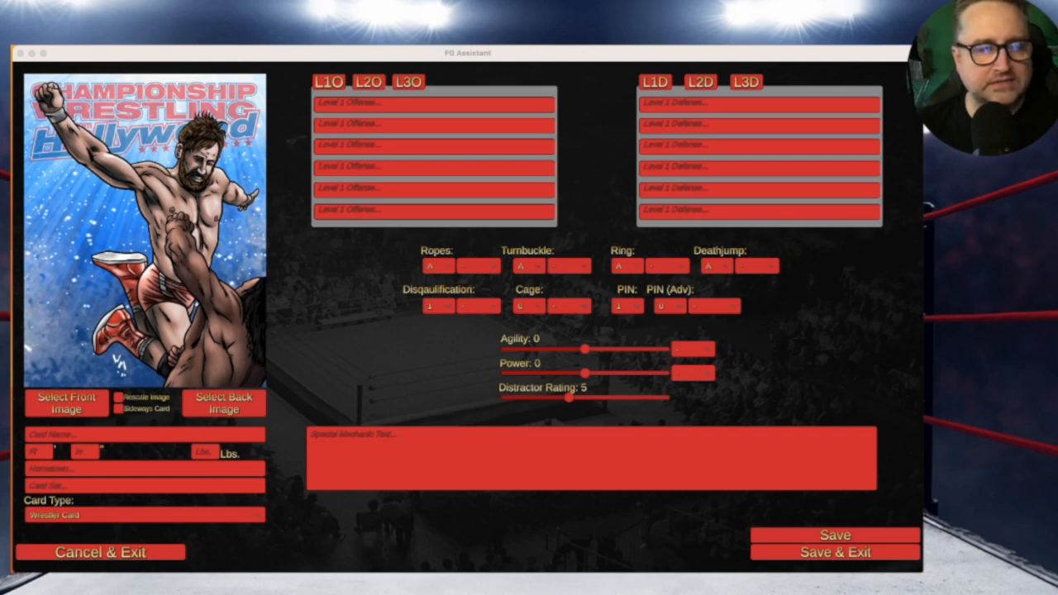
Enter the wrestler's name, height 5' 10" and weight 207 lbs
{"action": "left_click", "coordinate": [325, 382]}
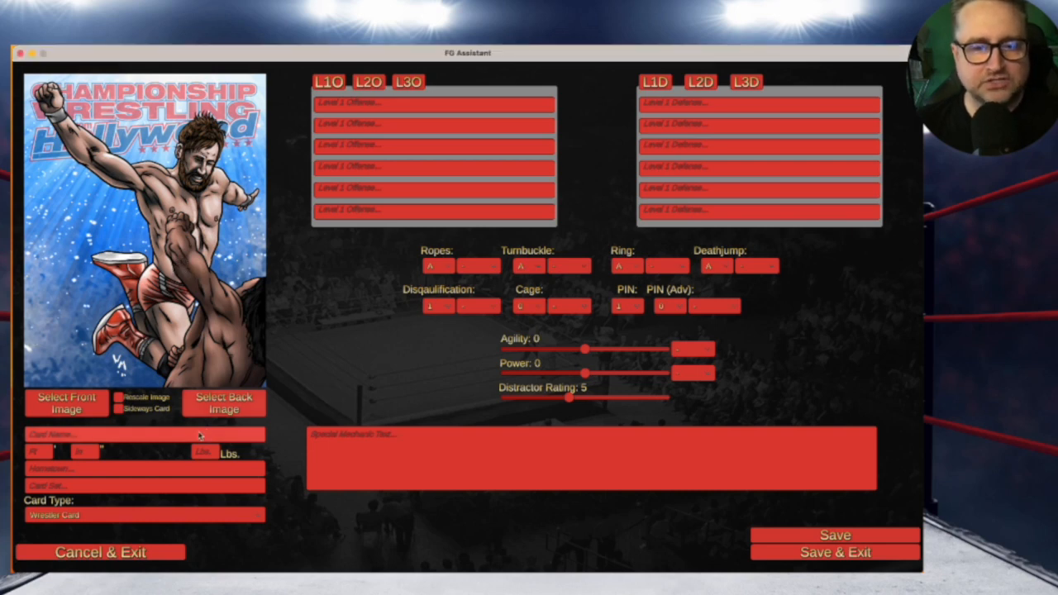
{"action": "left_click", "coordinate": [196, 434]}
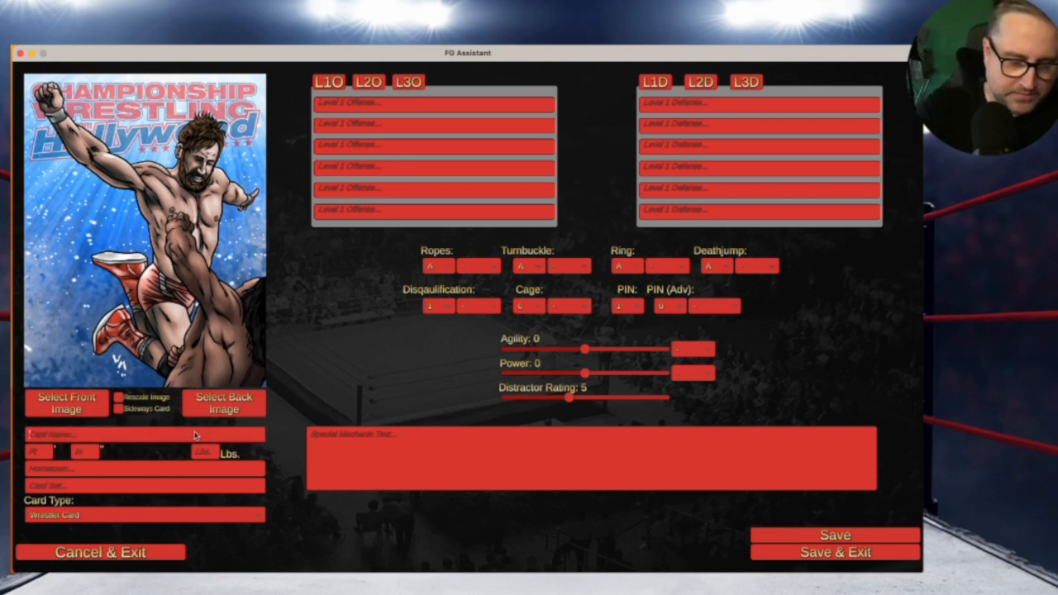
{"action": "type", "text": "Dan"}
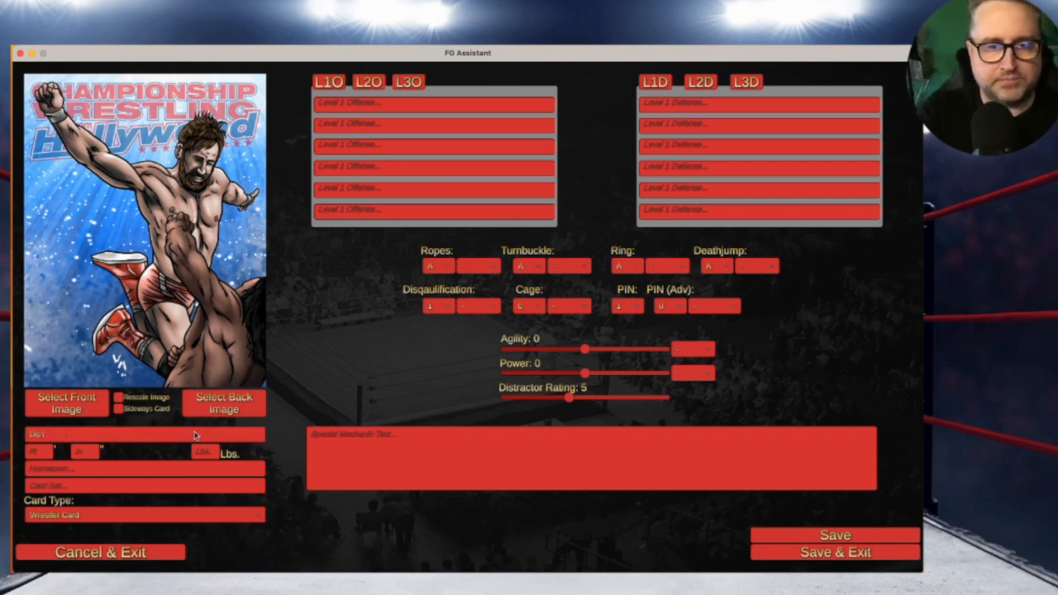
{"action": "type", "text": " Jo"}
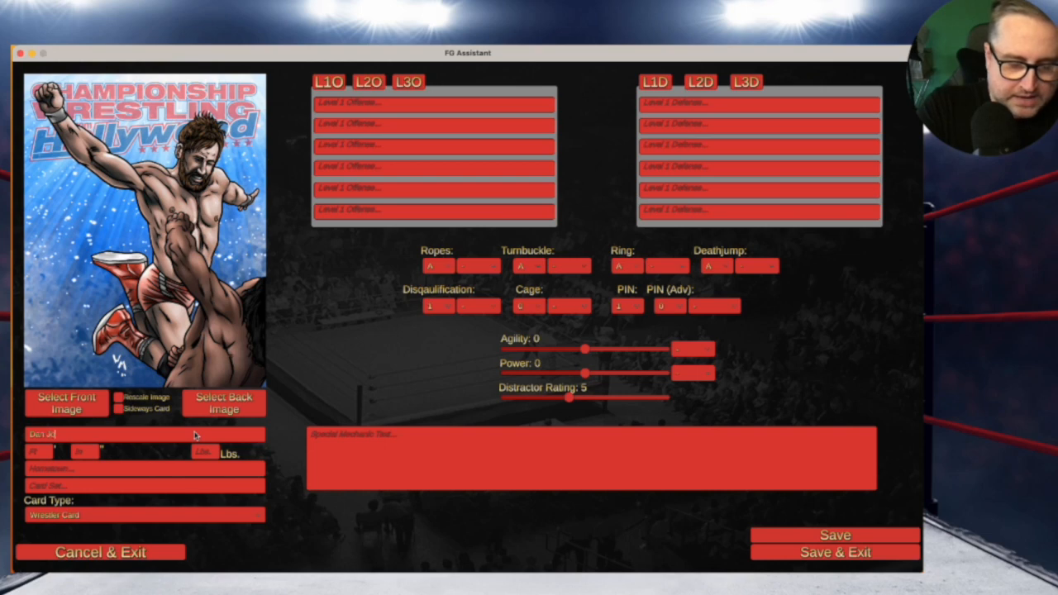
{"action": "type", "text": "sefin"}
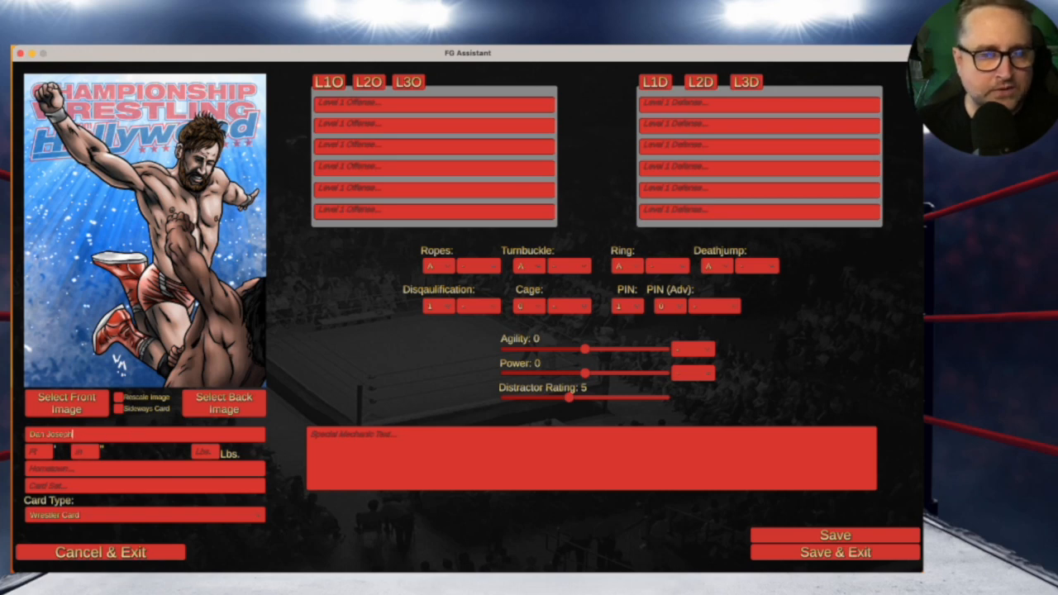
{"action": "key", "text": "super+Tab"}
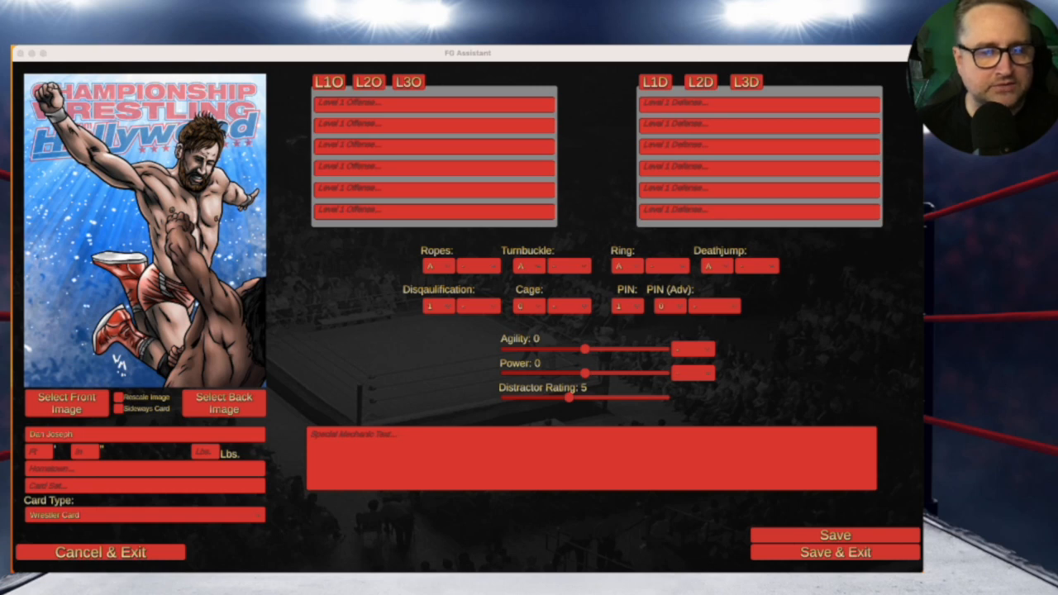
{"action": "left_click", "coordinate": [37, 453]}
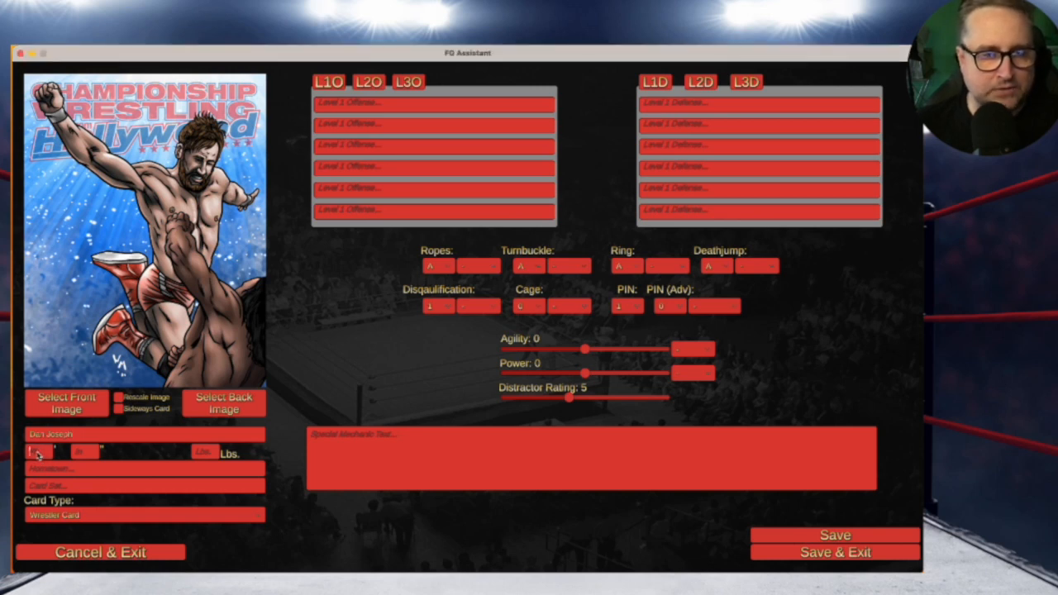
{"action": "type", "text": "5"}
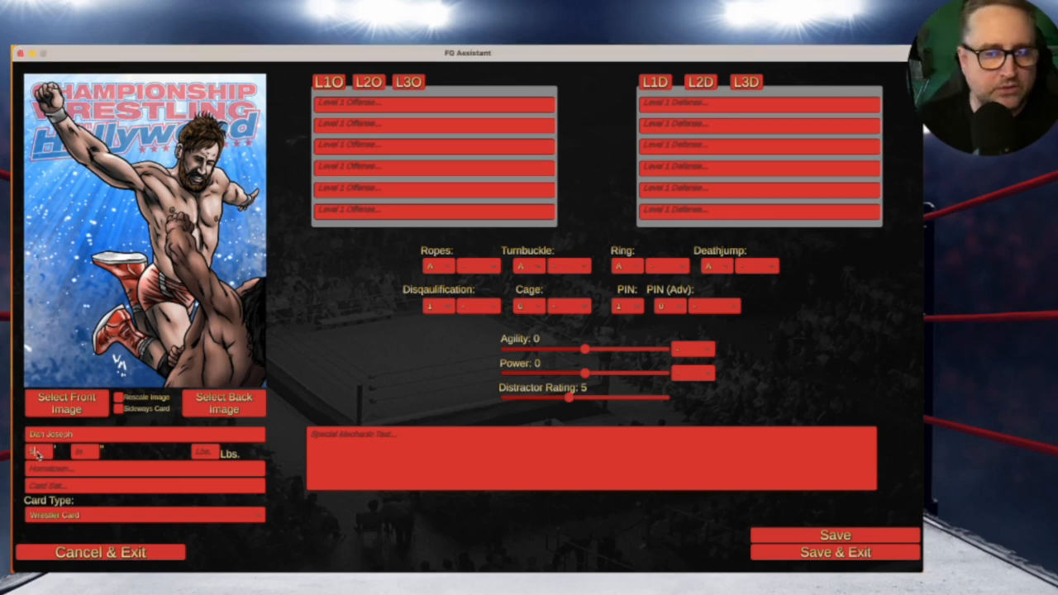
{"action": "left_click", "coordinate": [87, 453]}
{"action": "type", "text": "10"}
{"action": "left_click", "coordinate": [210, 453]}
{"action": "type", "text": "205"}
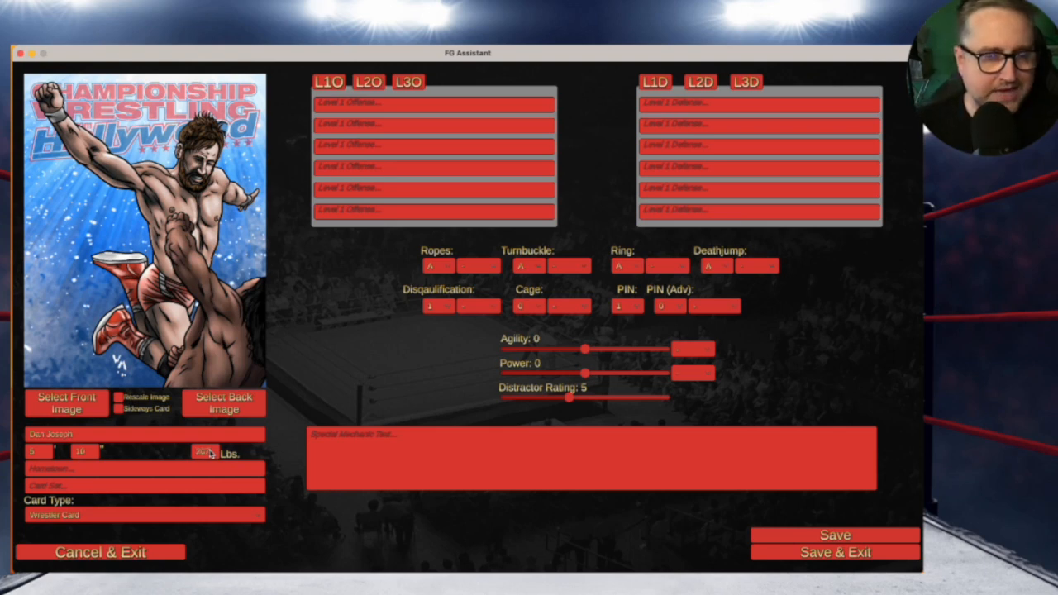
{"action": "key", "text": "Tab"}
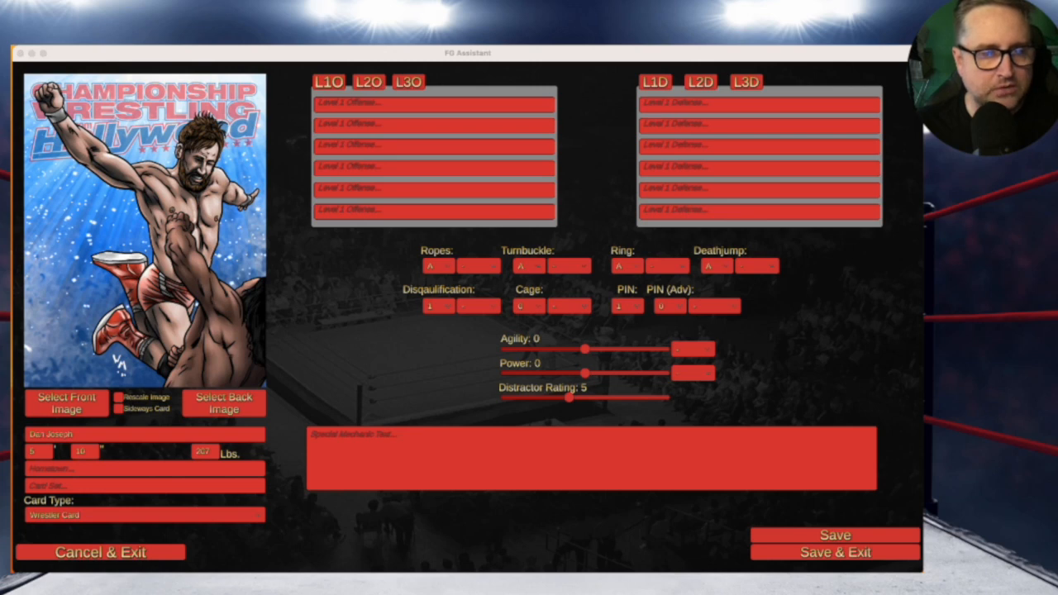
Set hometown Buffalo, NY, league CWFH ACT III, and keep Wrestler Card as the card type
{"action": "left_click", "coordinate": [63, 470]}
{"action": "left_click", "coordinate": [63, 470]}
{"action": "type", "text": "Buffalo, NY"}
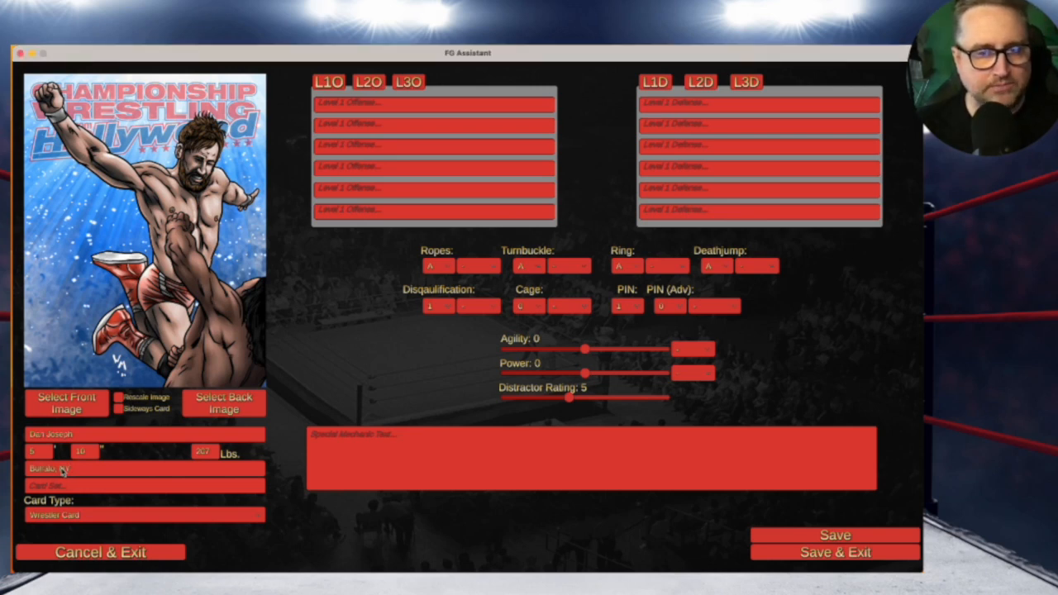
{"action": "key", "text": "super+Tab"}
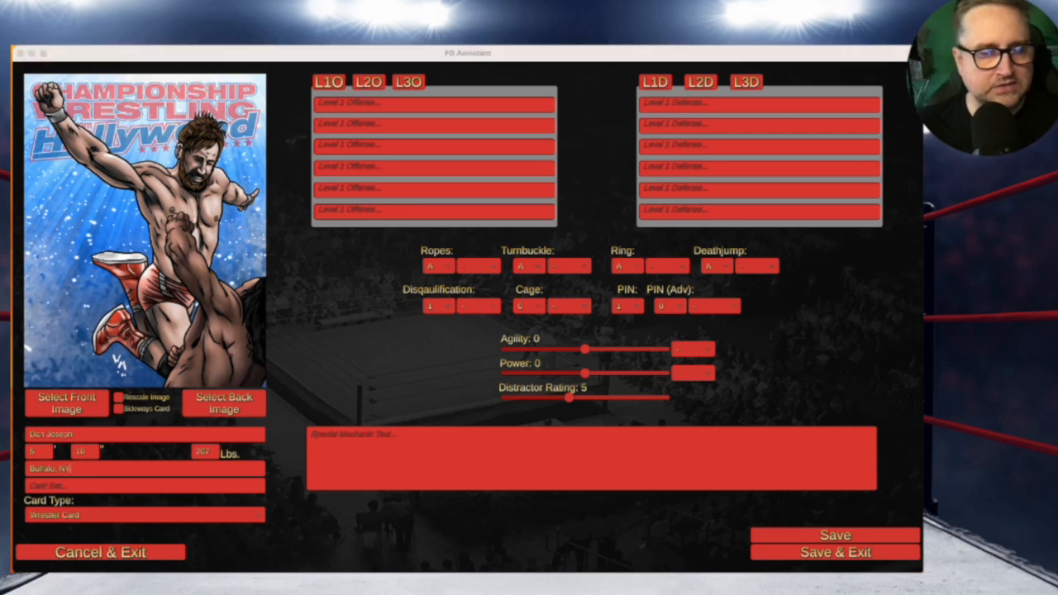
{"action": "left_click", "coordinate": [156, 487]}
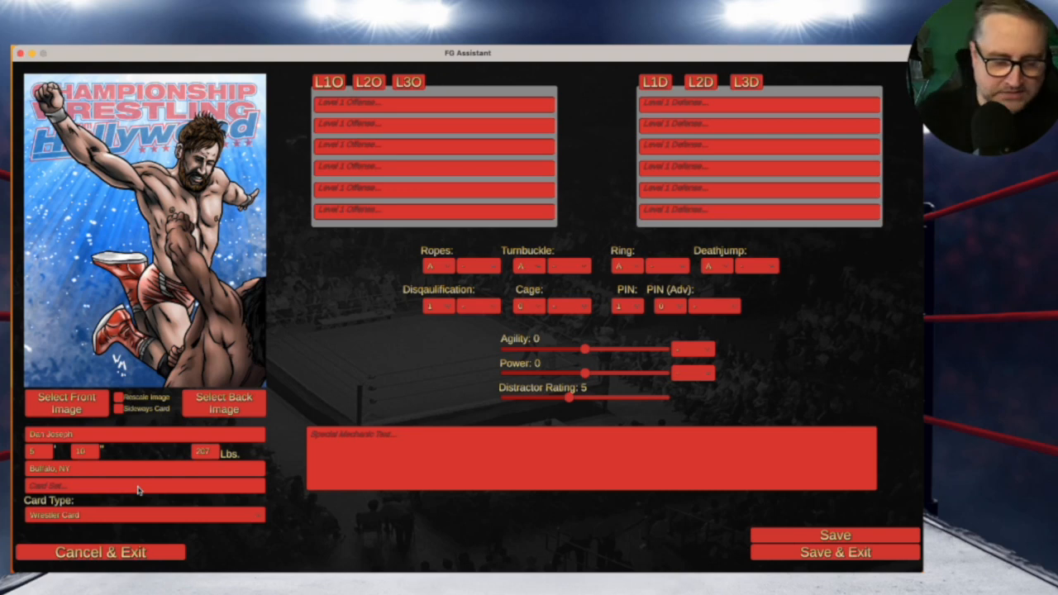
{"action": "type", "text": "C"}
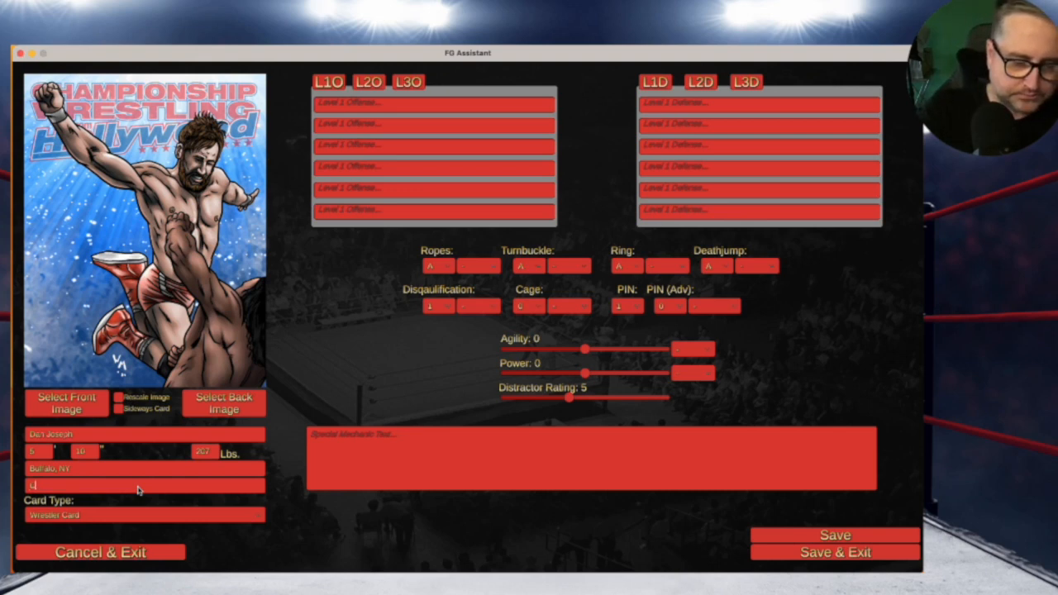
{"action": "type", "text": "WFH ACT III"}
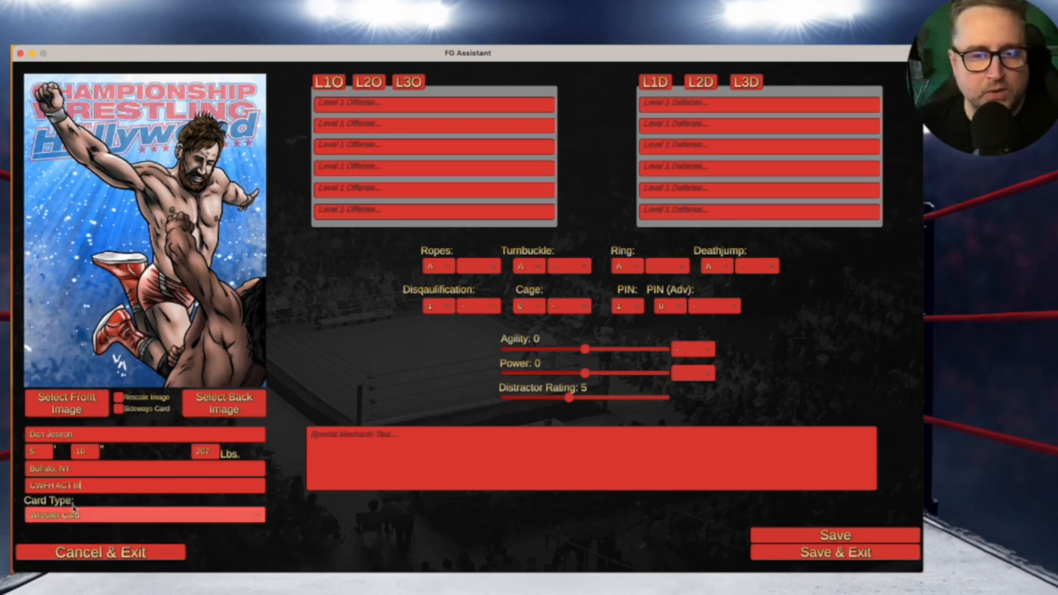
{"action": "left_click", "coordinate": [140, 521]}
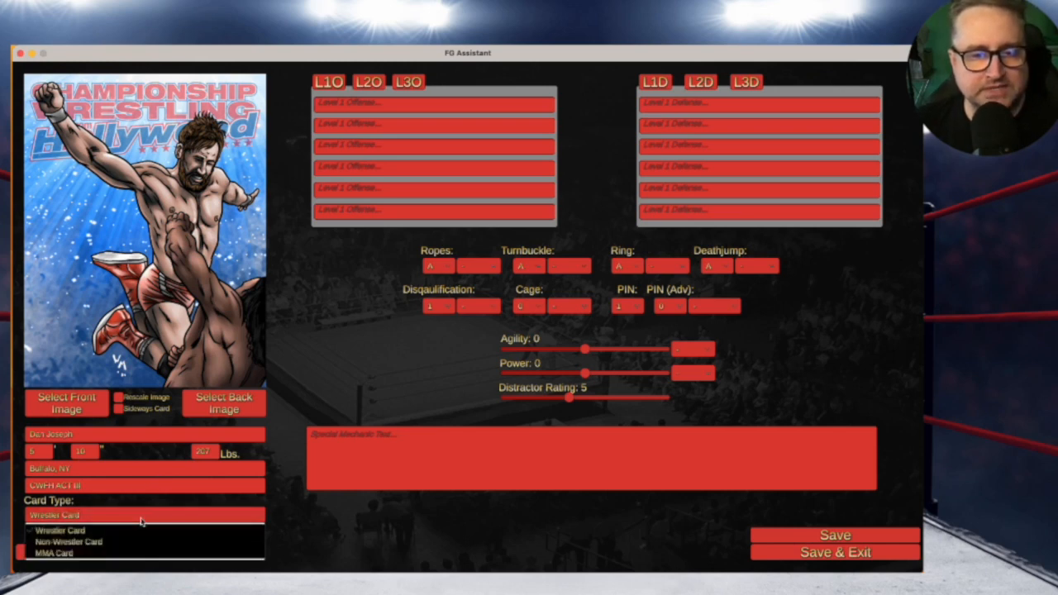
{"action": "left_click", "coordinate": [72, 533]}
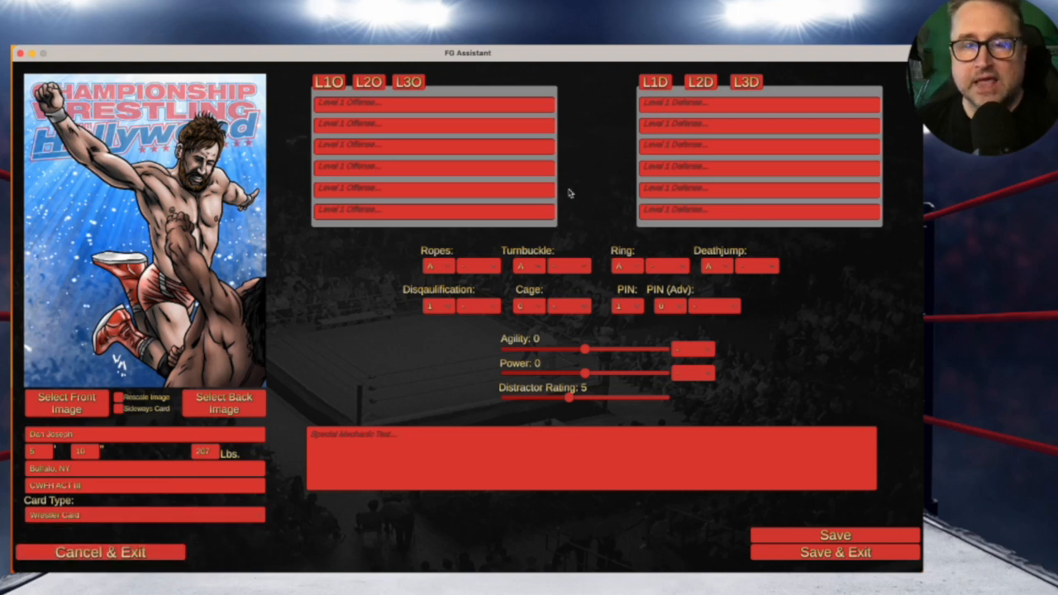
{"action": "key", "text": "super+Tab"}
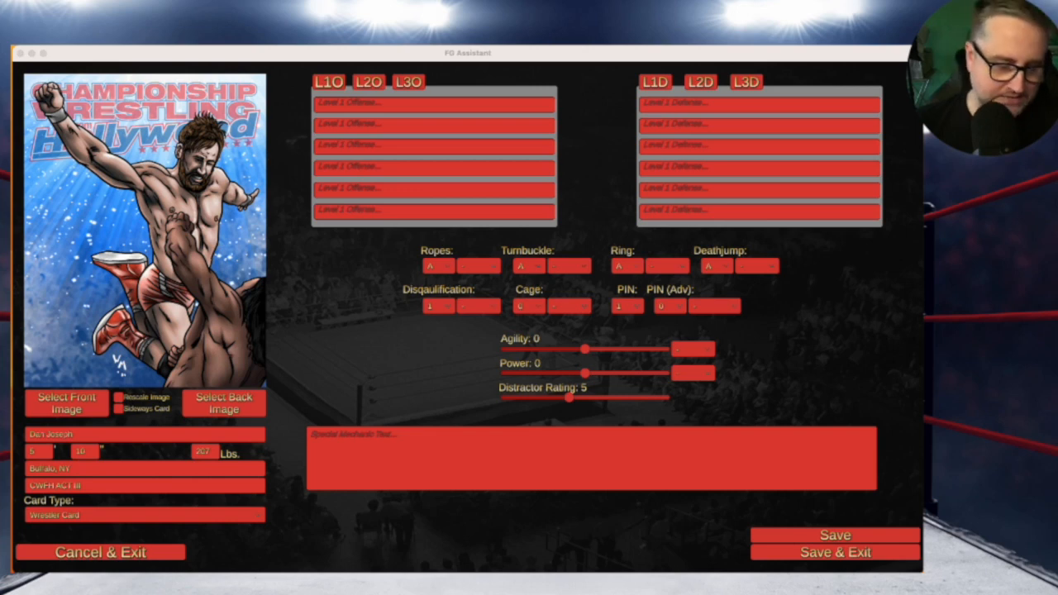
Enter Level 1 Offense moves arm drag – 1, chop – 1 and side headlock – 2
{"action": "left_click", "coordinate": [354, 104]}
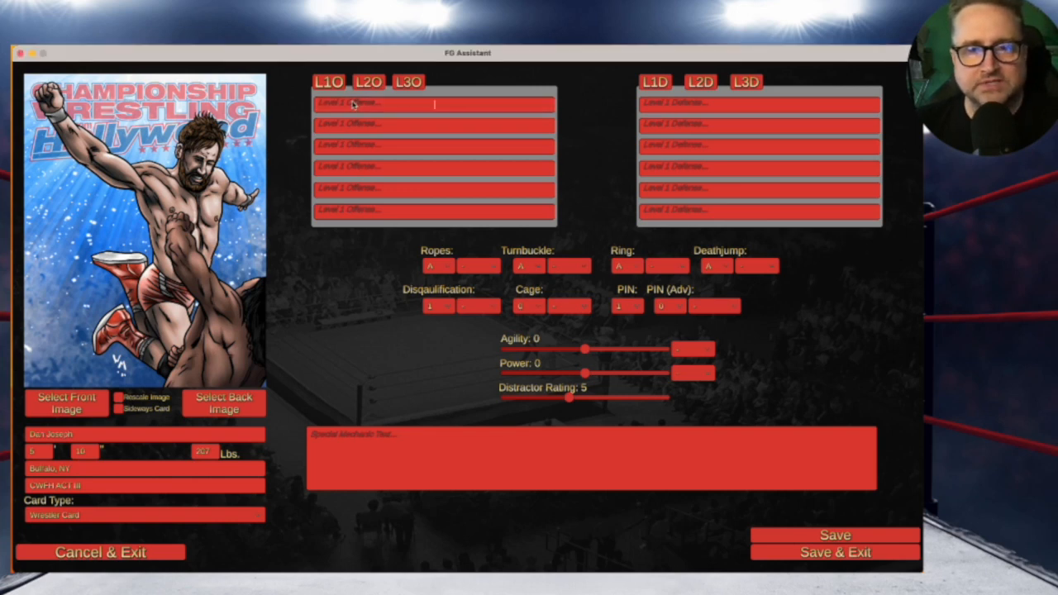
{"action": "type", "text": "arm drag - 1"}
{"action": "key", "text": "super+Tab"}
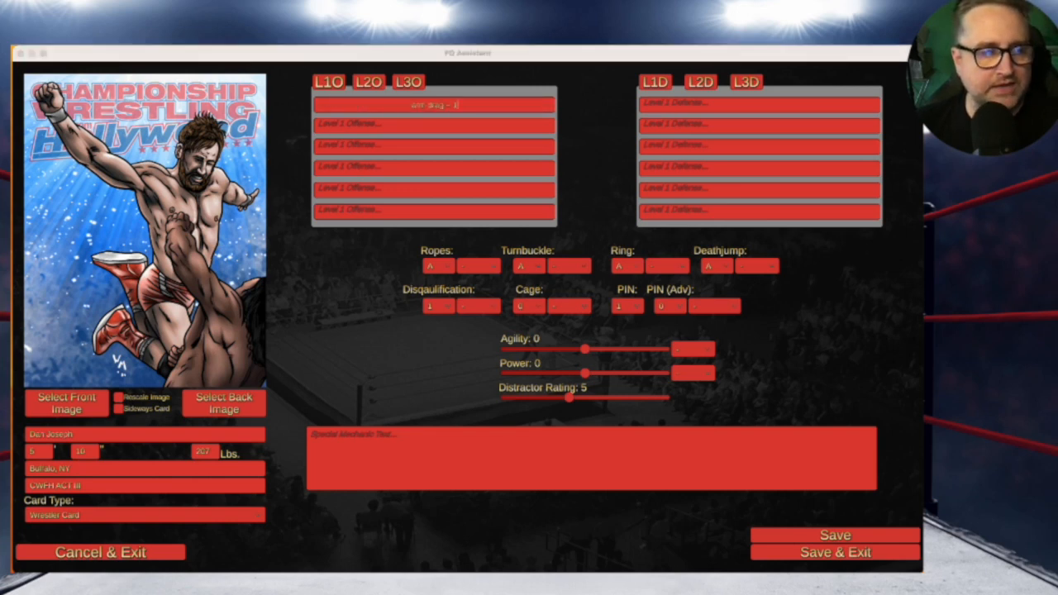
{"action": "left_click", "coordinate": [367, 125]}
{"action": "type", "text": "chop - 1"}
{"action": "key", "text": "super+Tab"}
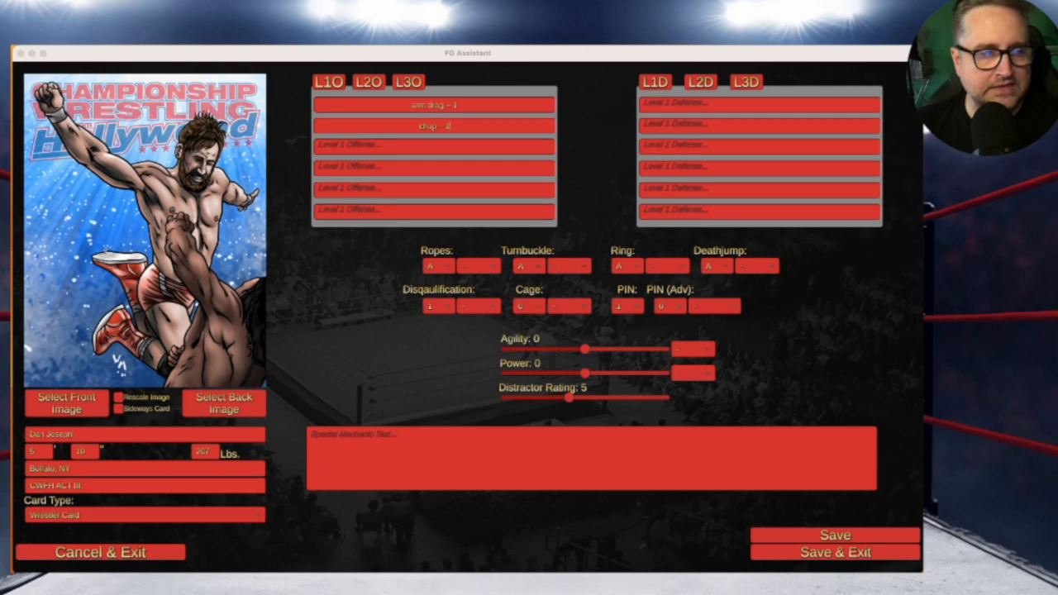
{"action": "left_click", "coordinate": [364, 152]}
{"action": "type", "text": "side headlock - 2"}
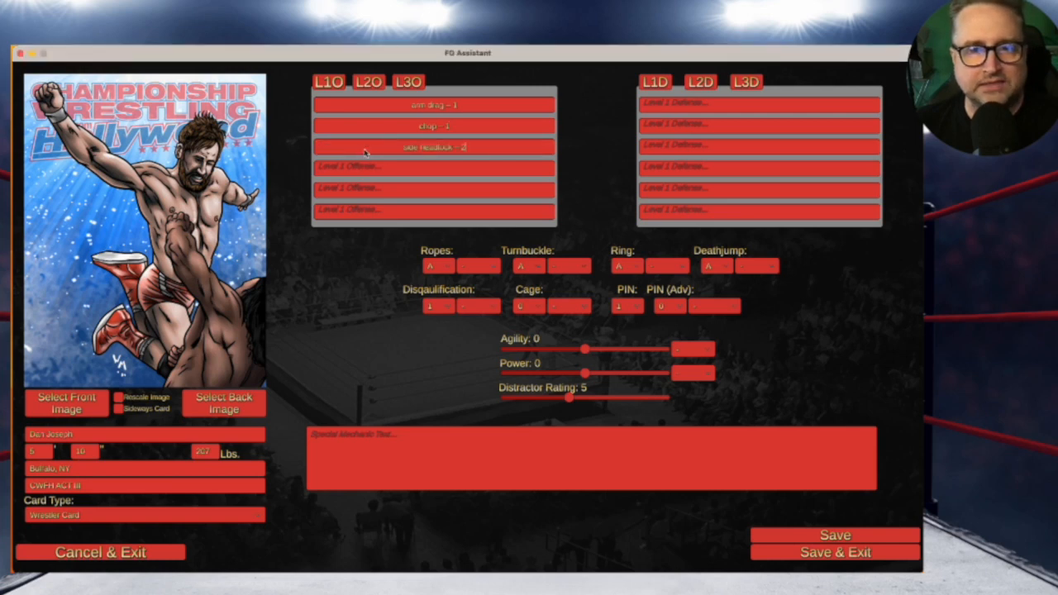
Add vertical suplex – 2, cradle drop – 2 (agi), second rope clothesline, and the first Level 1 Defense entry
{"action": "key", "text": "super+Tab"}
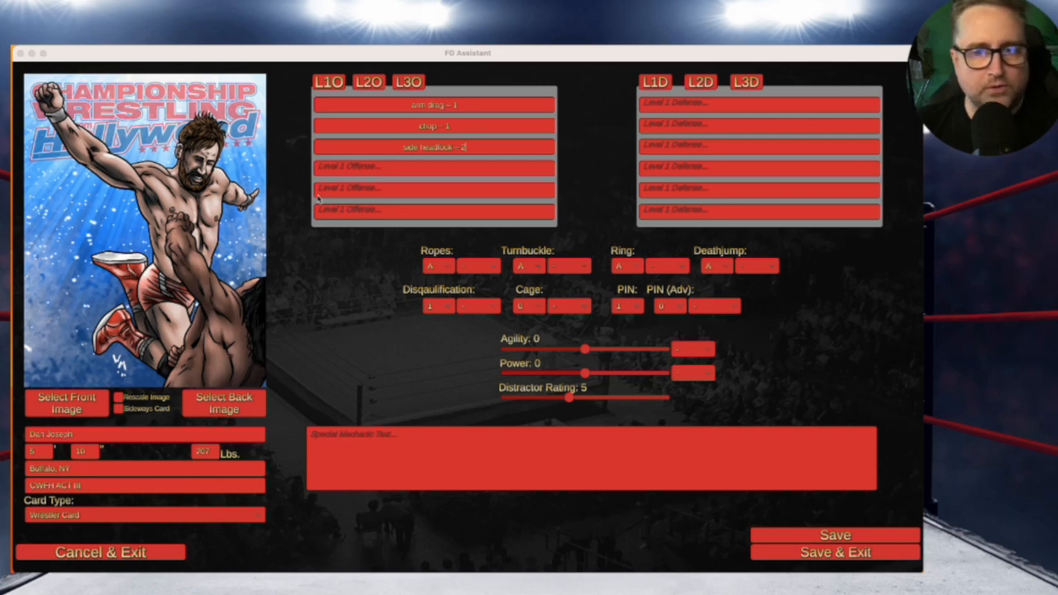
{"action": "left_click", "coordinate": [392, 171]}
{"action": "type", "text": "vertical suplex - 3"}
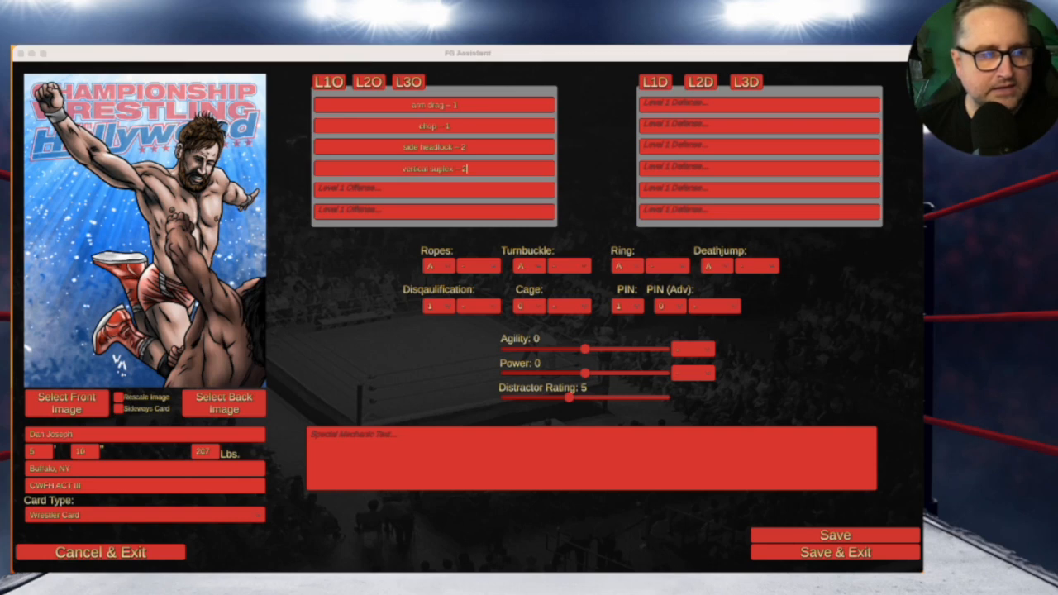
{"action": "left_click", "coordinate": [442, 188]}
{"action": "type", "text": "cradle drop - 2 (agi)"}
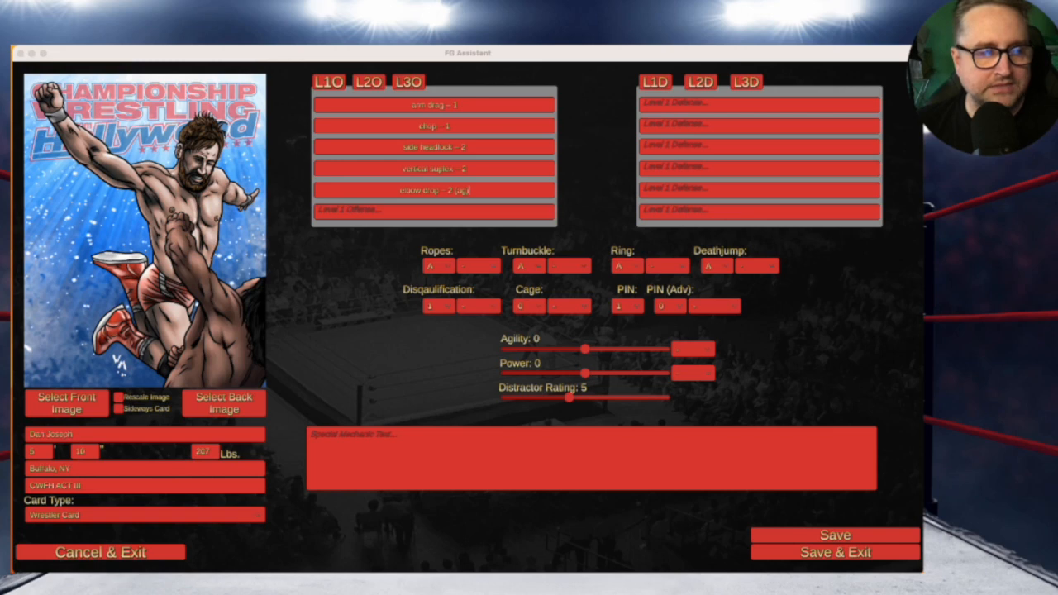
{"action": "left_click", "coordinate": [400, 213]}
{"action": "type", "text": "second rope clothesline - 2 (str)"}
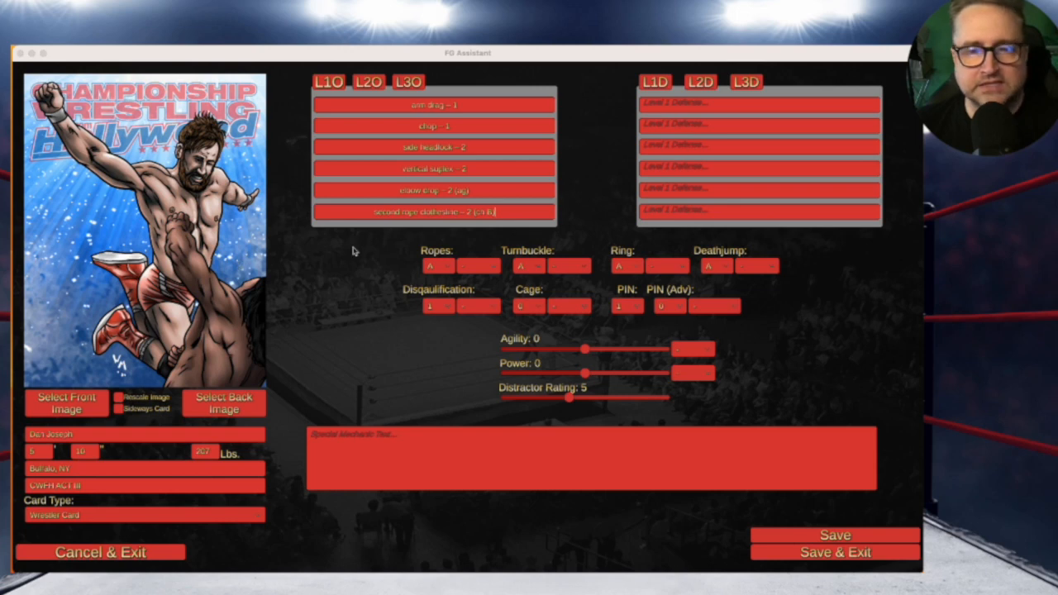
{"action": "left_click", "coordinate": [732, 107]}
{"action": "type", "text": "run - 4"}
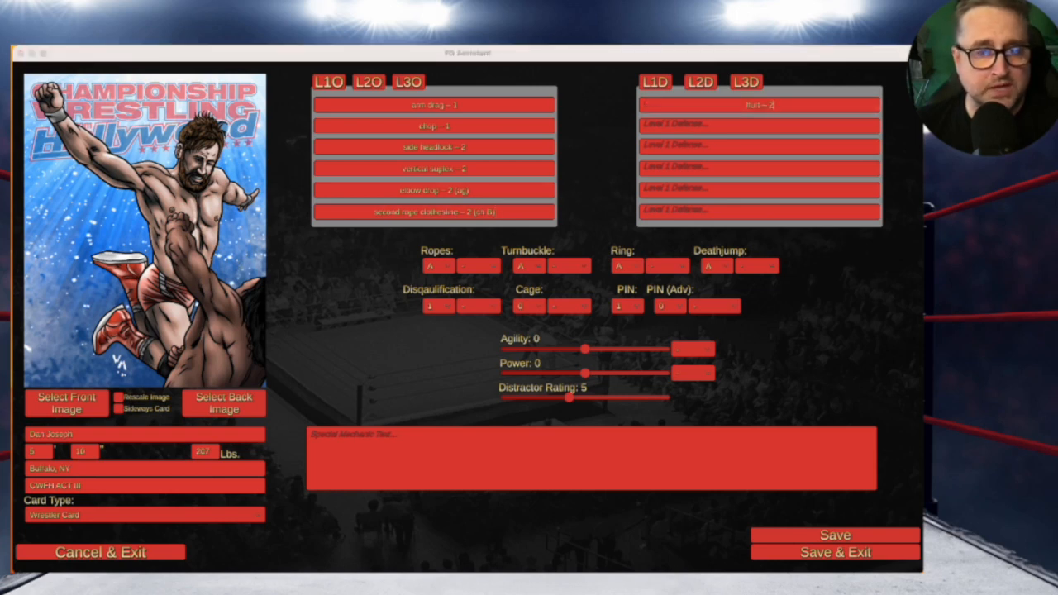
Paste Level 1 Defense slots 2–6: dazed – 1 (ag), name entry 1, hurt – 2, name entry 2, dazed – 1 (ag)
{"action": "left_click", "coordinate": [764, 127]}
{"action": "type", "text": "cravat - 1 (ag)"}
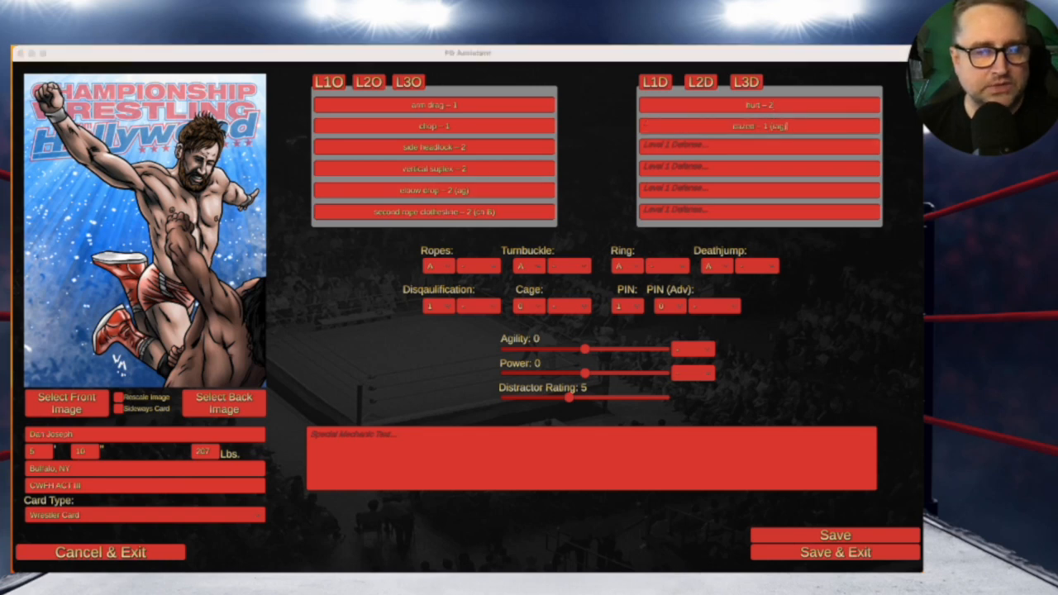
{"action": "left_click", "coordinate": [801, 148]}
{"action": "type", "text": "DAN JOSEPH - 1"}
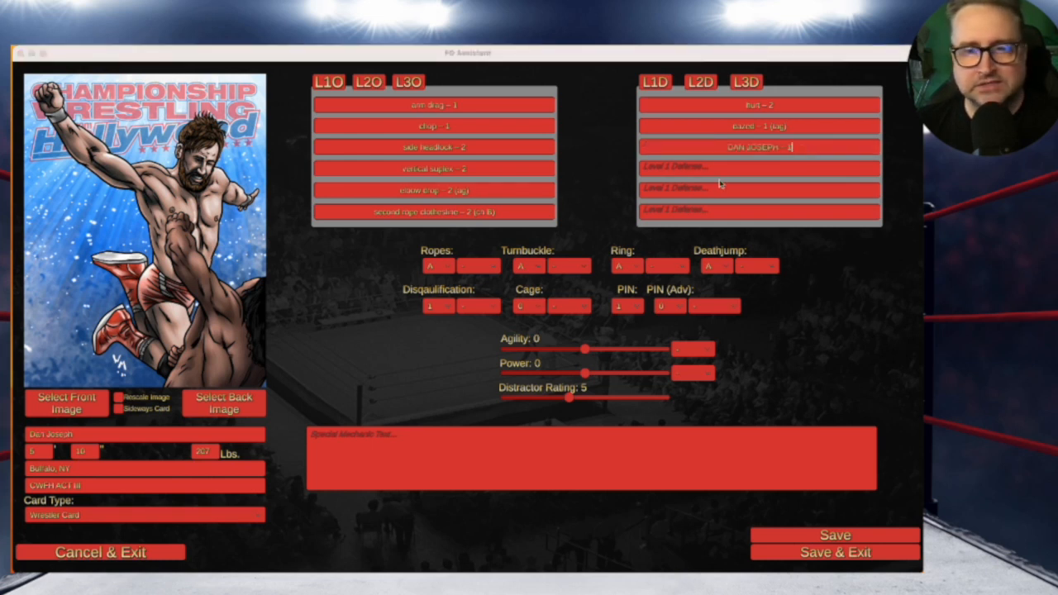
{"action": "left_click", "coordinate": [743, 171]}
{"action": "type", "text": "hurt – 2"}
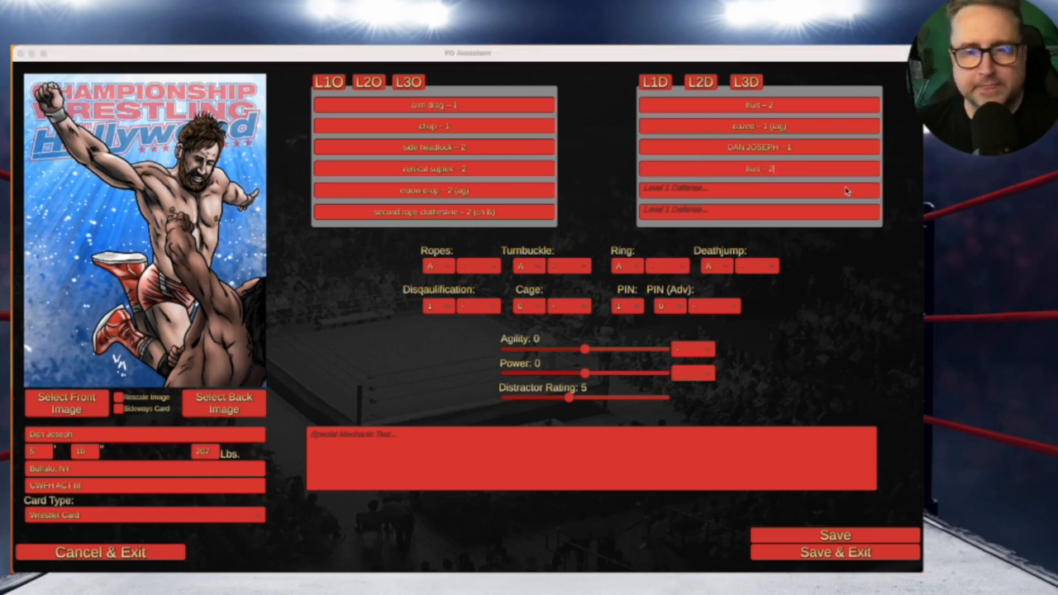
{"action": "left_click", "coordinate": [795, 191]}
{"action": "type", "text": "DAN JOSEPH – 2"}
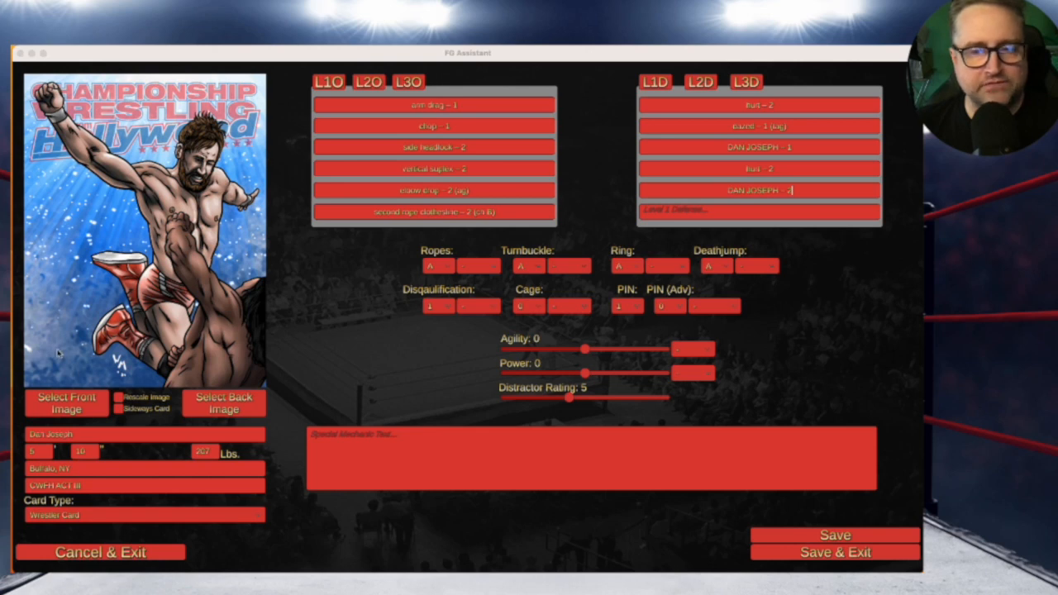
{"action": "left_click", "coordinate": [781, 212]}
{"action": "type", "text": "dazed – 1 (ag)"}
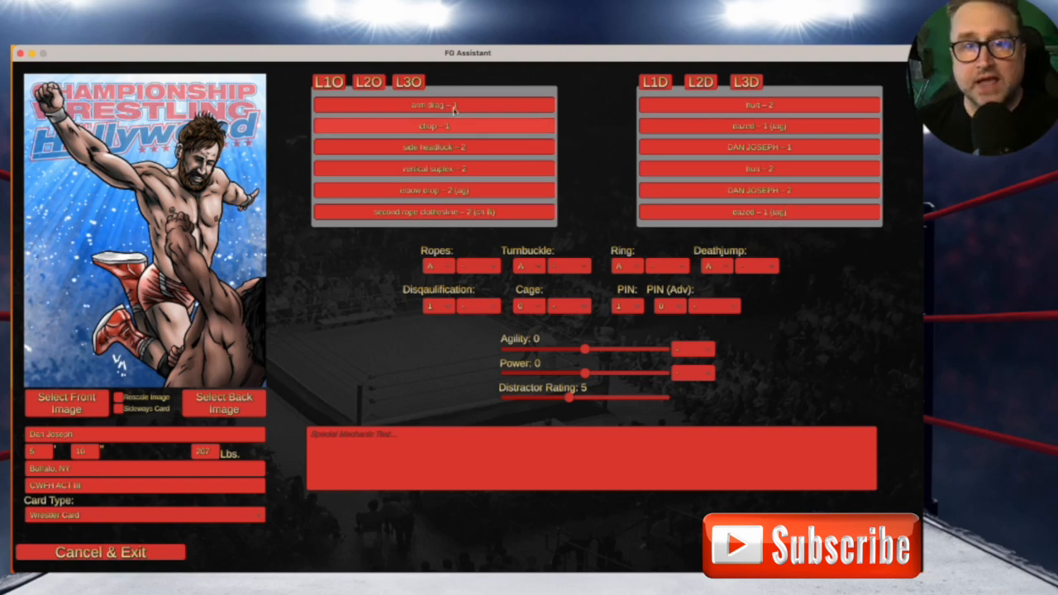
Show the Level 2 lists and paste six Level 2 Offense moves, starting with backbreaker – 2 (pw)
{"action": "left_click", "coordinate": [369, 83]}
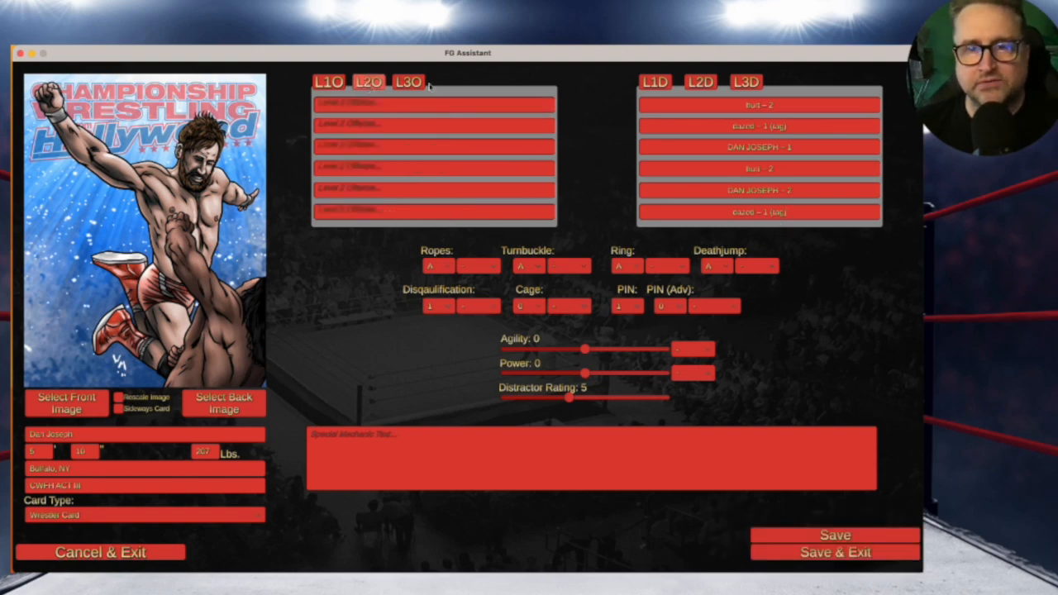
{"action": "left_click", "coordinate": [700, 82]}
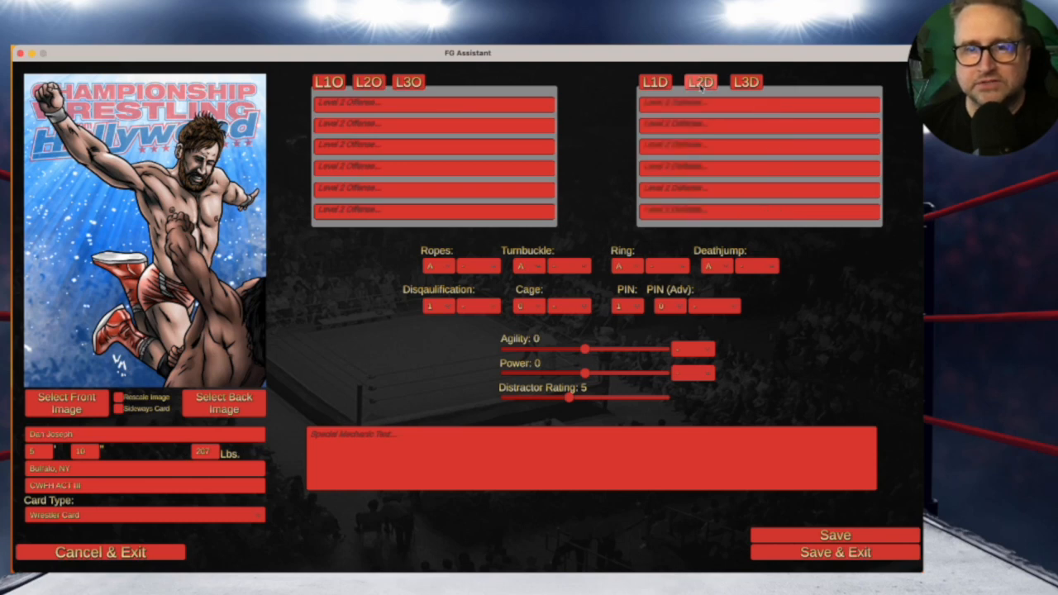
{"action": "key", "text": "super+Tab"}
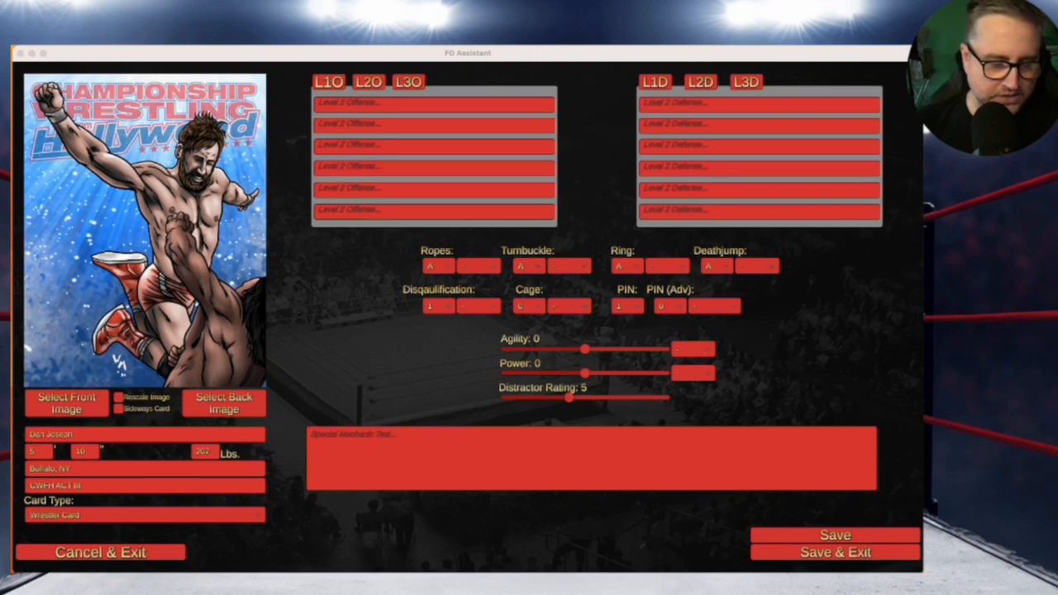
{"action": "left_click", "coordinate": [430, 109]}
{"action": "left_click", "coordinate": [430, 110]}
{"action": "type", "text": "backbreaker – 2 (pw)"}
{"action": "left_click", "coordinate": [430, 126]}
{"action": "type", "text": "scoop slam – 2"}
{"action": "left_click", "coordinate": [432, 147]}
{"action": "left_click", "coordinate": [432, 147]}
{"action": "type", "text": "into the ropes"}
{"action": "left_click", "coordinate": [452, 170]}
{"action": "type", "text": "jumping sidewalk slam – 2 (ch C)"}
{"action": "left_click", "coordinate": [441, 191]}
{"action": "type", "text": "corner splash & DDT – 3"}
{"action": "left_click", "coordinate": [436, 211]}
{"action": "type", "text": "side belly to belly suplex – 3"}
Paste the six Level 2 Defense results, beginning with the wrestler's name entry worth 1
{"action": "left_click", "coordinate": [744, 105]}
{"action": "type", "text": "DAN JOSEPH – 1"}
{"action": "left_click", "coordinate": [744, 126]}
{"action": "type", "text": "hurt – 2"}
{"action": "left_click", "coordinate": [744, 147]}
{"action": "type", "text": "down – 3"}
{"action": "left_click", "coordinate": [744, 169]}
{"action": "type", "text": "DAN JOSEPH – 1"}
{"action": "left_click", "coordinate": [743, 190]}
{"action": "type", "text": "hurt – 2 (ag)"}
{"action": "left_click", "coordinate": [738, 212]}
{"action": "type", "text": "flair – 2"}
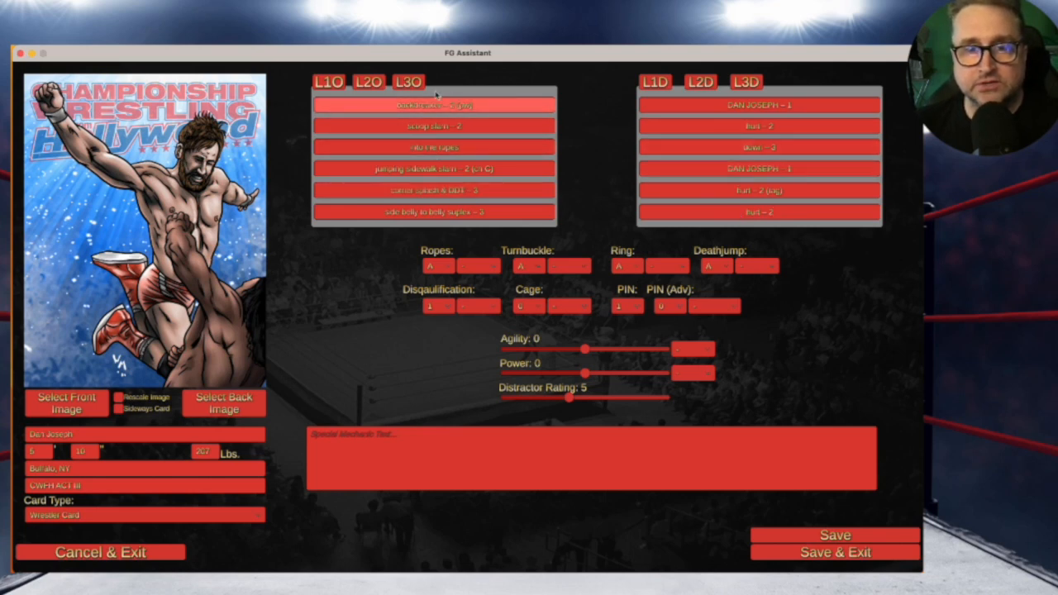
Enter Level 3 Offense: backstabber – 2, deathjump (c), out of the ring (c), fisherman suplex – 3, slingshot German suplex – 3, LONG WAY DOWN (+1)
{"action": "left_click", "coordinate": [409, 83]}
{"action": "left_click", "coordinate": [745, 82]}
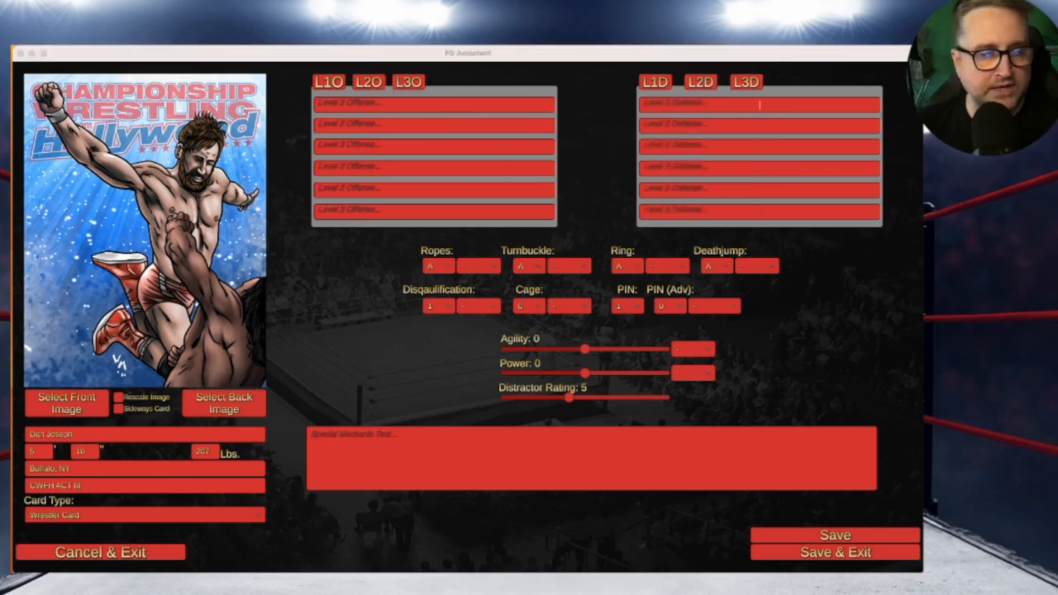
{"action": "left_click", "coordinate": [398, 106]}
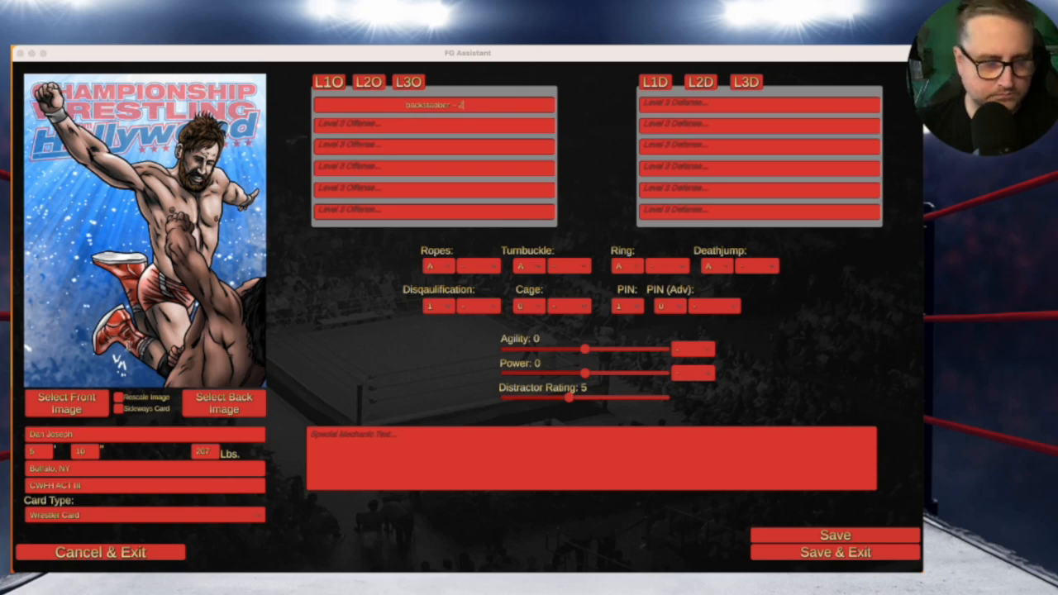
{"action": "left_click", "coordinate": [450, 126]}
{"action": "type", "text": "deathjump (c)"}
{"action": "left_click", "coordinate": [451, 148]}
{"action": "type", "text": "out of the ring (c)"}
{"action": "left_click", "coordinate": [451, 172]}
{"action": "type", "text": "fisherman suplex - 3"}
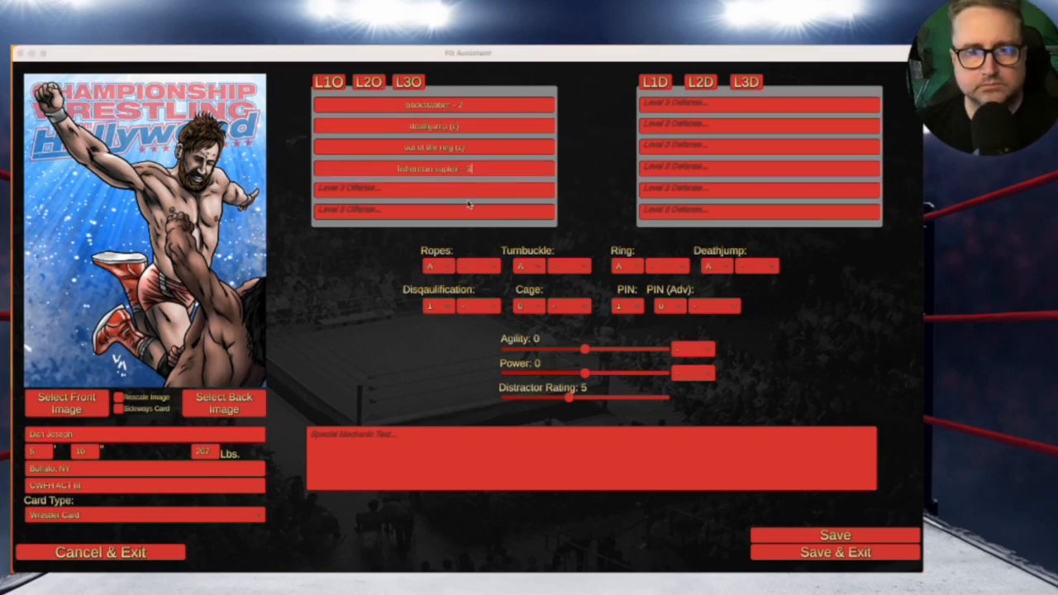
{"action": "left_click", "coordinate": [467, 190]}
{"action": "type", "text": "slingshot German suplex - 3"}
{"action": "left_click", "coordinate": [364, 212]}
{"action": "type", "text": "LONG WAY DOWN (+1)"}
Fill Level 3 Defense with down – 3, PIN 6 (3), hurt – 2, down – 3 (lv), hurt – 2, hurt – 2
{"action": "left_click", "coordinate": [666, 106]}
{"action": "type", "text": "down - 3"}
{"action": "left_click", "coordinate": [752, 127]}
{"action": "type", "text": "PIN 6 (3)"}
{"action": "left_click", "coordinate": [753, 148]}
{"action": "type", "text": "hurt – 2"}
{"action": "left_click", "coordinate": [753, 169]}
{"action": "type", "text": "down – 3 (lv)"}
{"action": "left_click", "coordinate": [753, 191]}
{"action": "type", "text": "hurt – 2"}
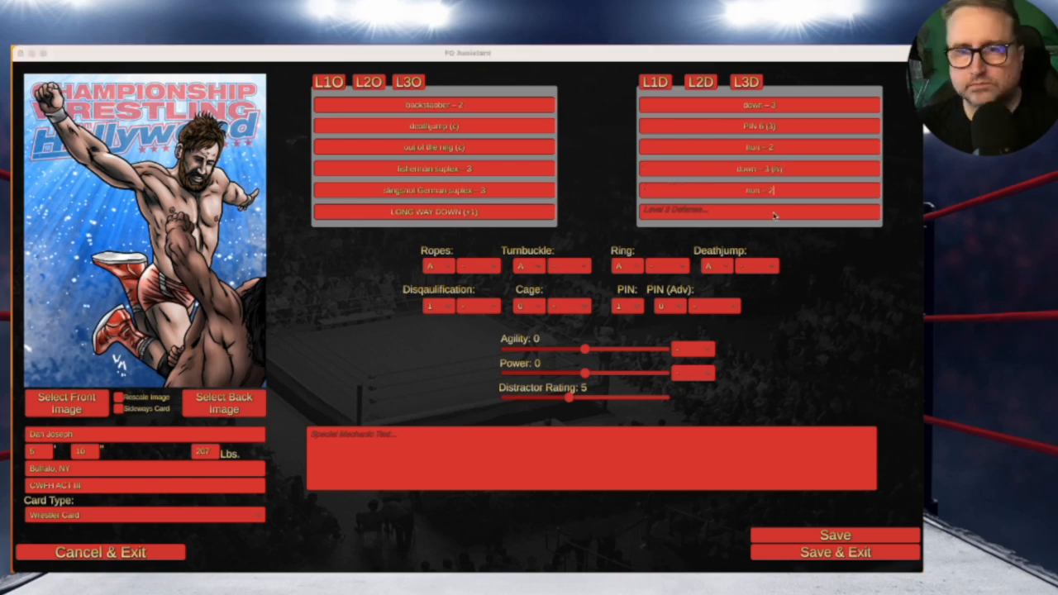
{"action": "left_click", "coordinate": [774, 216]}
{"action": "type", "text": "hurt – 2"}
Review the Level 1–3 Offense and Defense lists, ending on Level 3 Defense
{"action": "left_click", "coordinate": [328, 82]}
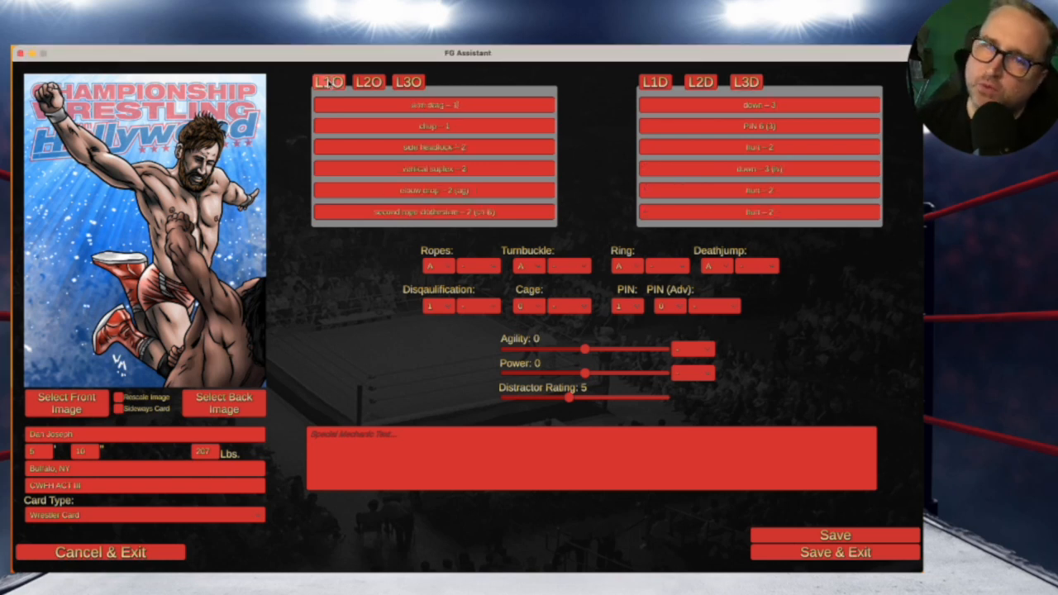
{"action": "left_click", "coordinate": [371, 84]}
{"action": "left_click", "coordinate": [407, 82]}
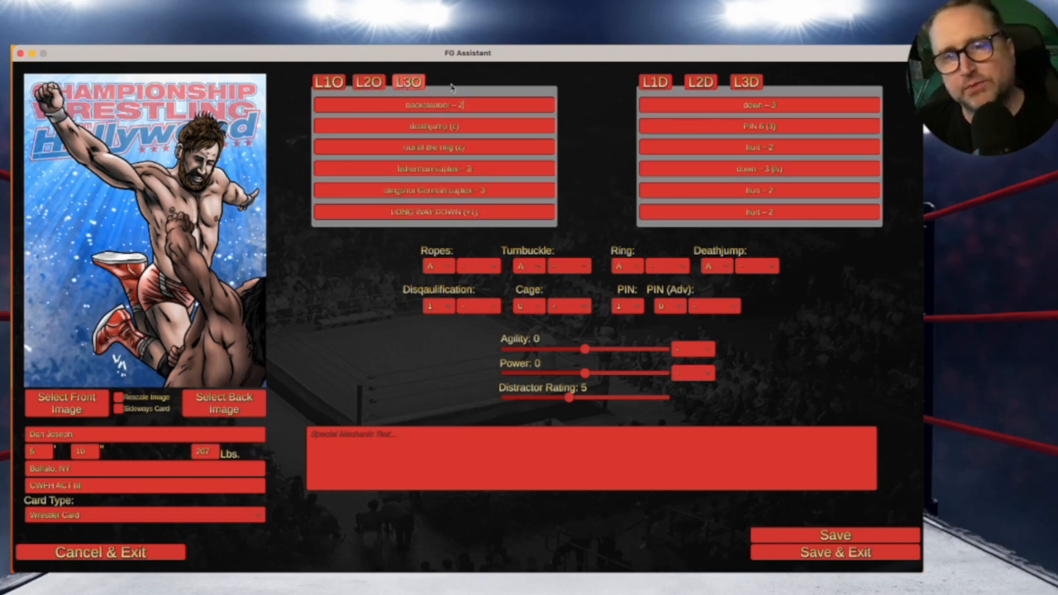
{"action": "left_click", "coordinate": [657, 85]}
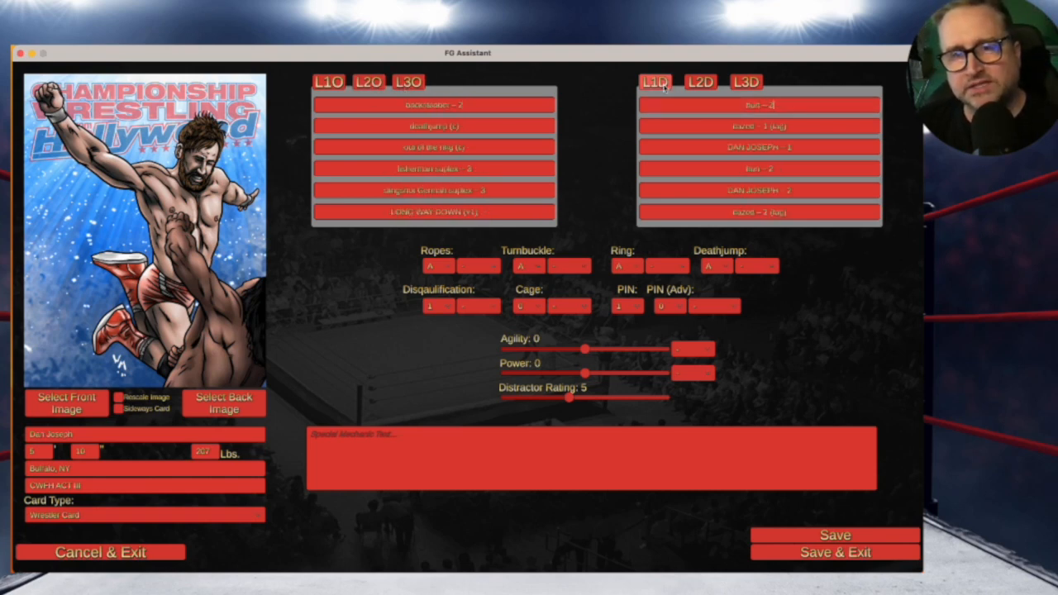
{"action": "left_click", "coordinate": [698, 86]}
{"action": "left_click", "coordinate": [743, 84]}
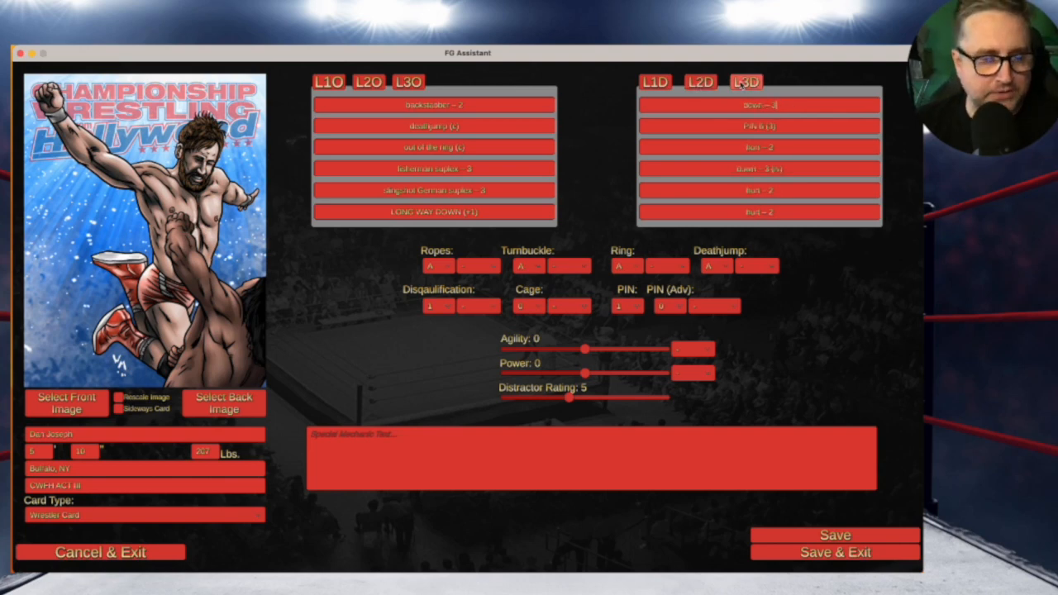
Set the Ropes rating to B, Turnbuckle to C, Ring to B and Deathjump to B
{"action": "left_click", "coordinate": [435, 266]}
{"action": "left_click", "coordinate": [438, 297]}
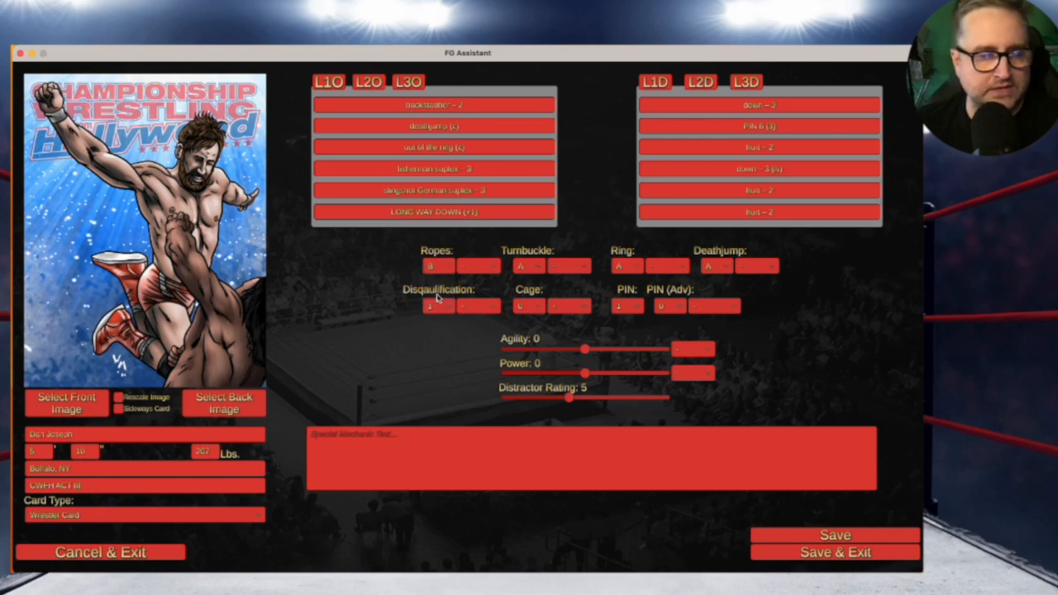
{"action": "left_click", "coordinate": [528, 266]}
{"action": "left_click", "coordinate": [525, 304]}
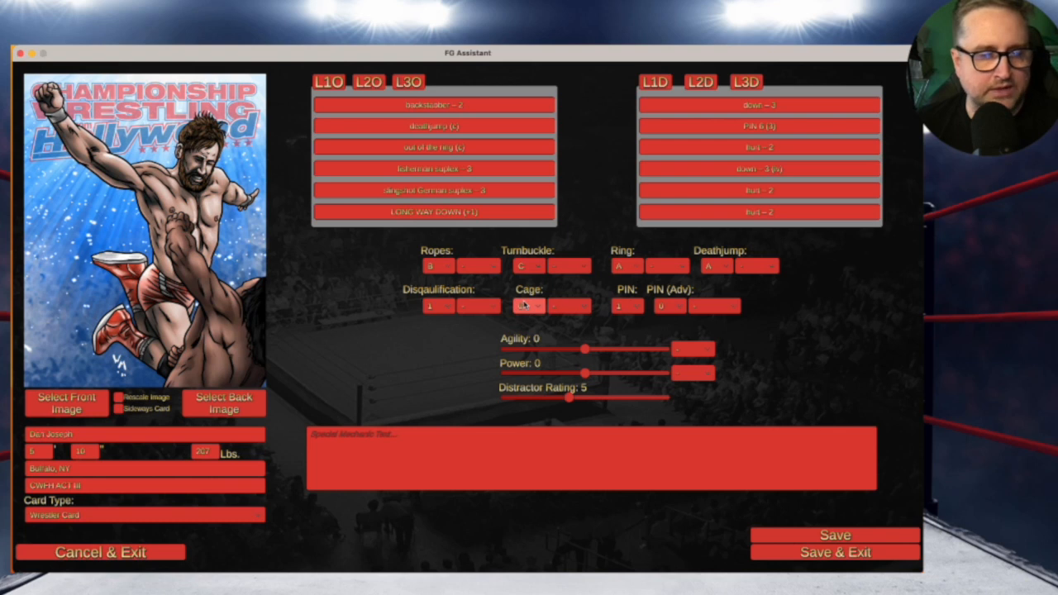
{"action": "left_click", "coordinate": [626, 266]}
{"action": "left_click", "coordinate": [624, 292]}
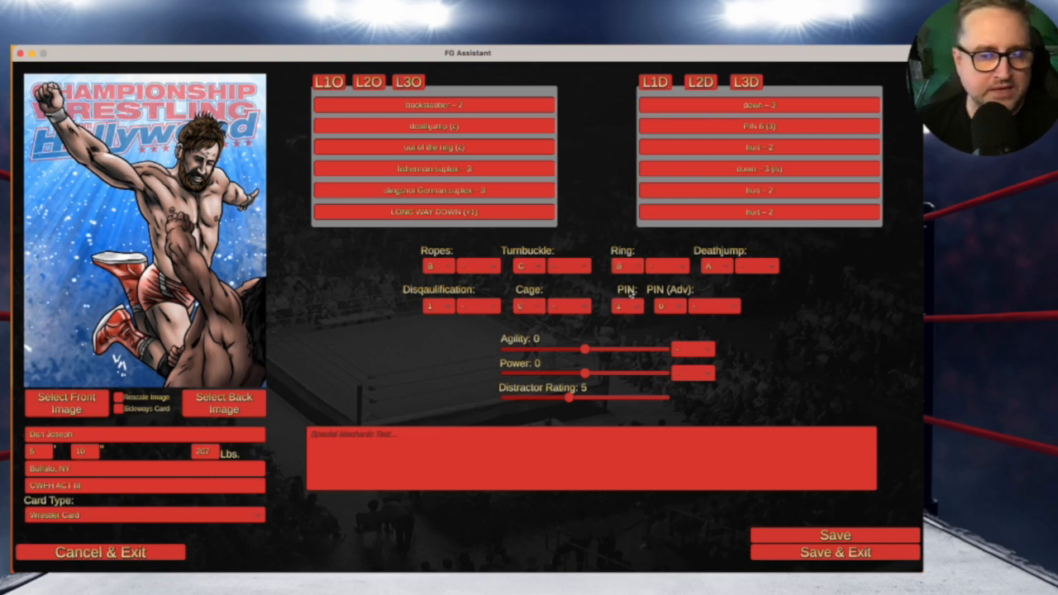
{"action": "left_click", "coordinate": [718, 266]}
{"action": "left_click", "coordinate": [717, 293]}
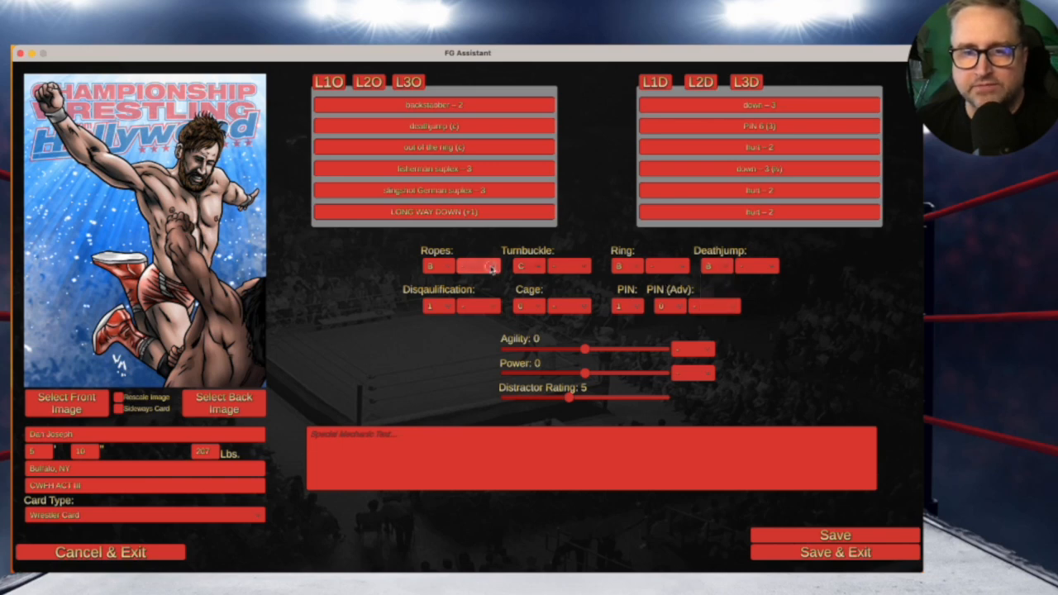
Leave the second Ropes rating unchanged; set Disqualification to 5 and Cage to 4
{"action": "left_click", "coordinate": [491, 266]}
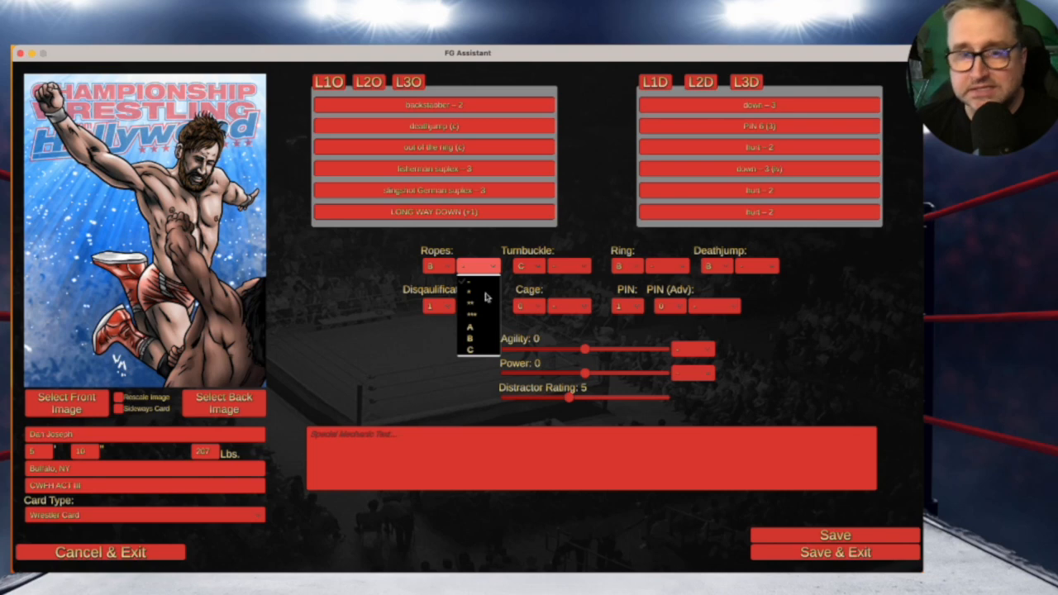
{"action": "left_click", "coordinate": [493, 266]}
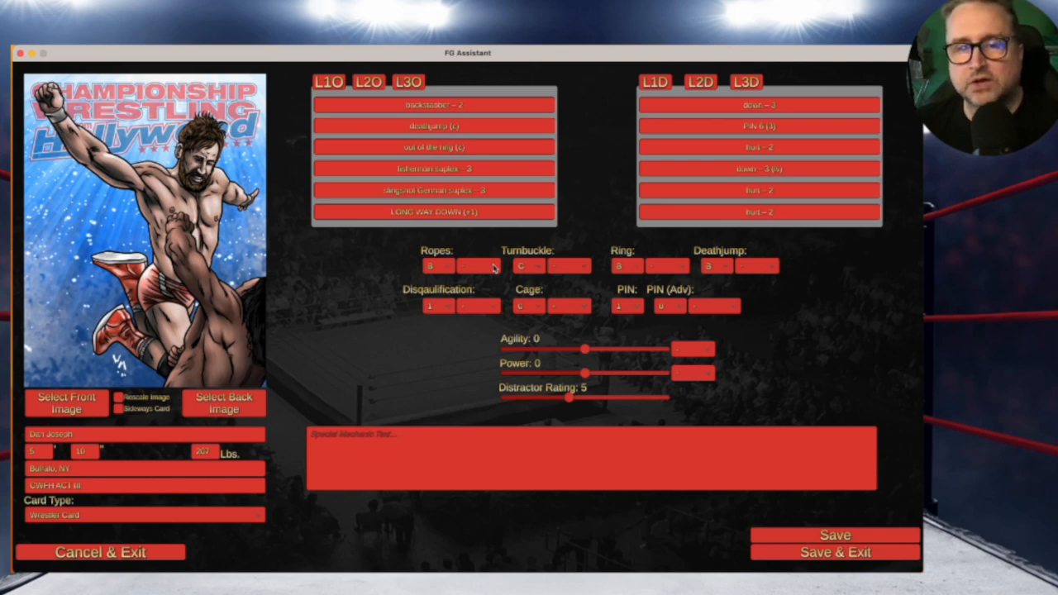
{"action": "left_click", "coordinate": [493, 267]}
{"action": "left_click", "coordinate": [493, 267]}
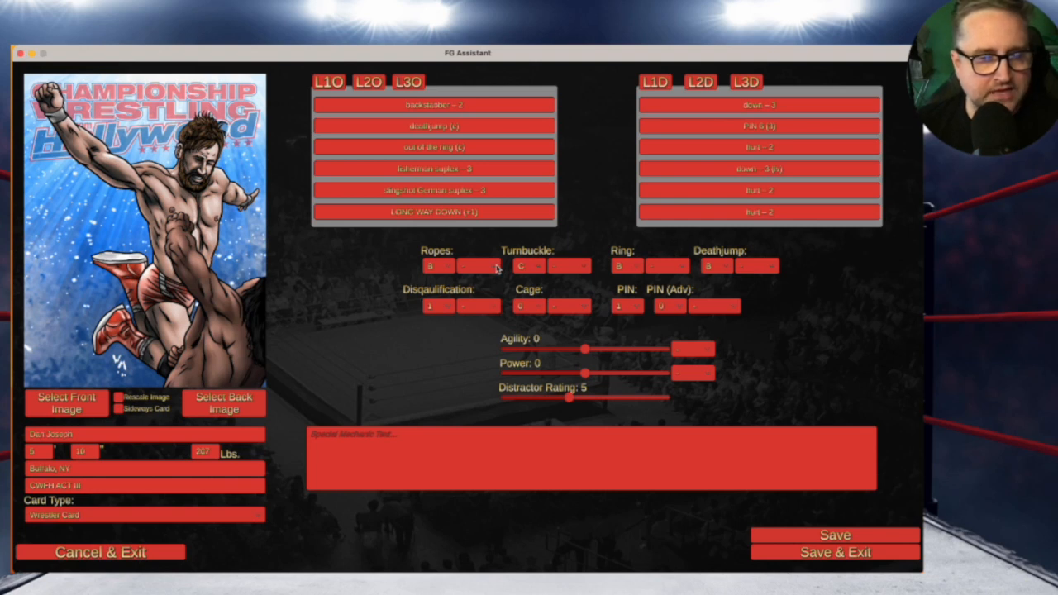
{"action": "left_click", "coordinate": [440, 307]}
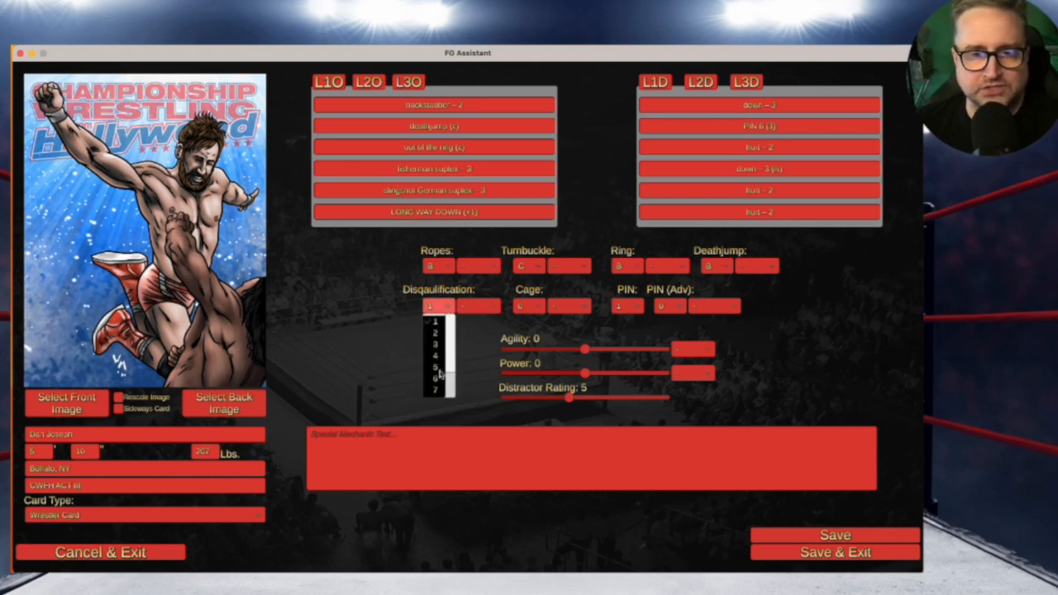
{"action": "left_click", "coordinate": [436, 369]}
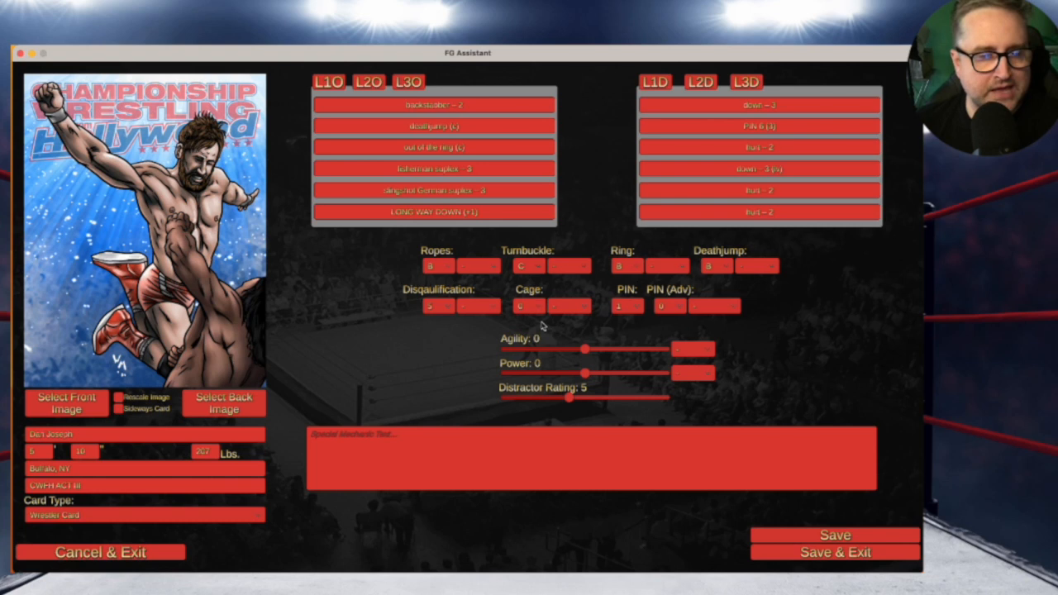
{"action": "left_click", "coordinate": [524, 306]}
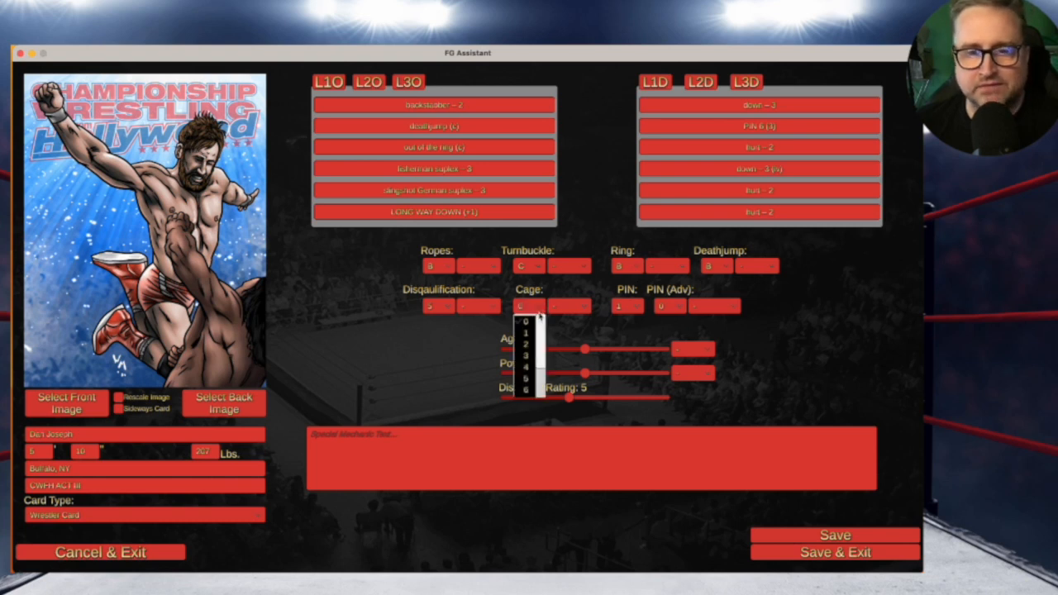
{"action": "left_click", "coordinate": [527, 368]}
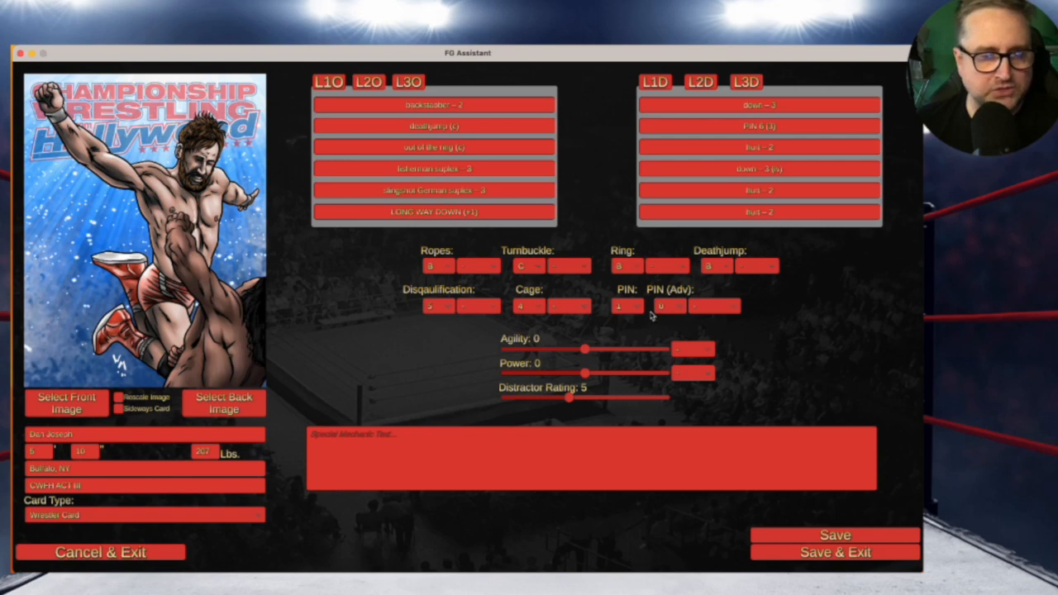
Set PIN to 6 and PIN (Adv) to 3, leaving the second PIN (Adv) value unchanged
{"action": "left_click", "coordinate": [628, 307]}
{"action": "left_click", "coordinate": [629, 385]}
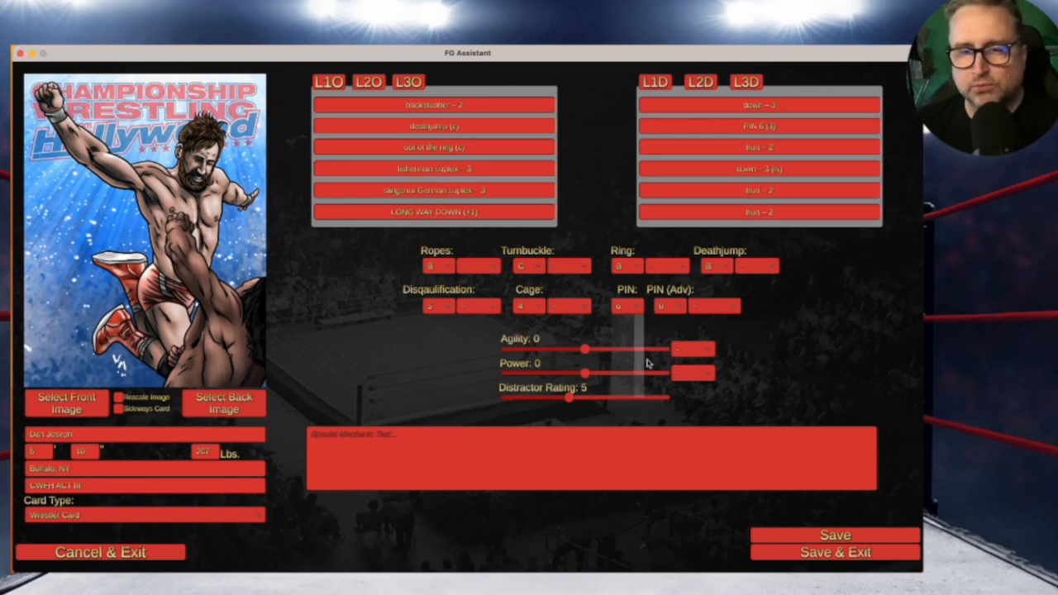
{"action": "left_click", "coordinate": [678, 306]}
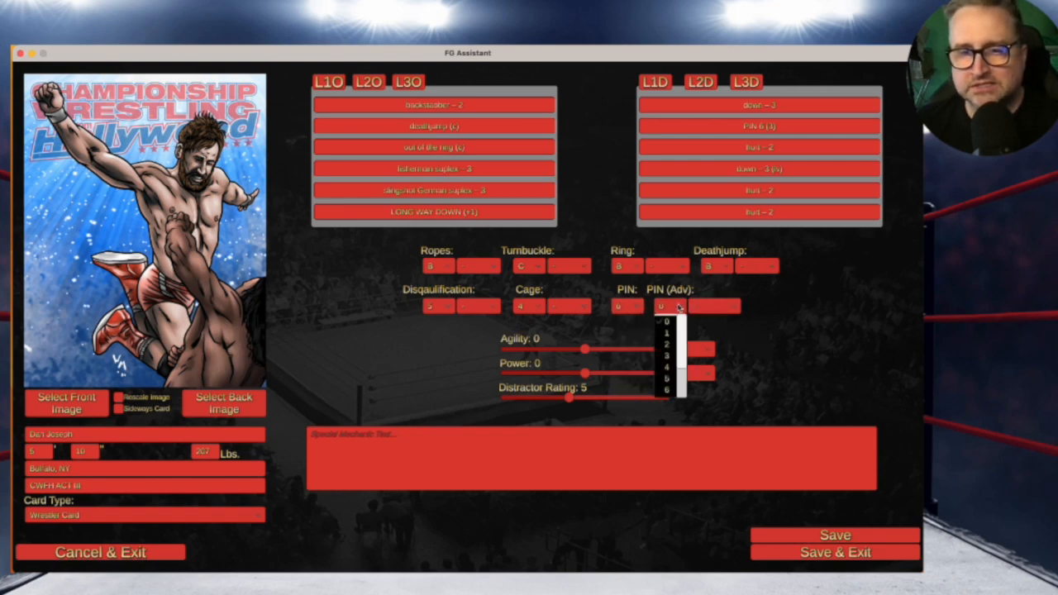
{"action": "left_click", "coordinate": [666, 357]}
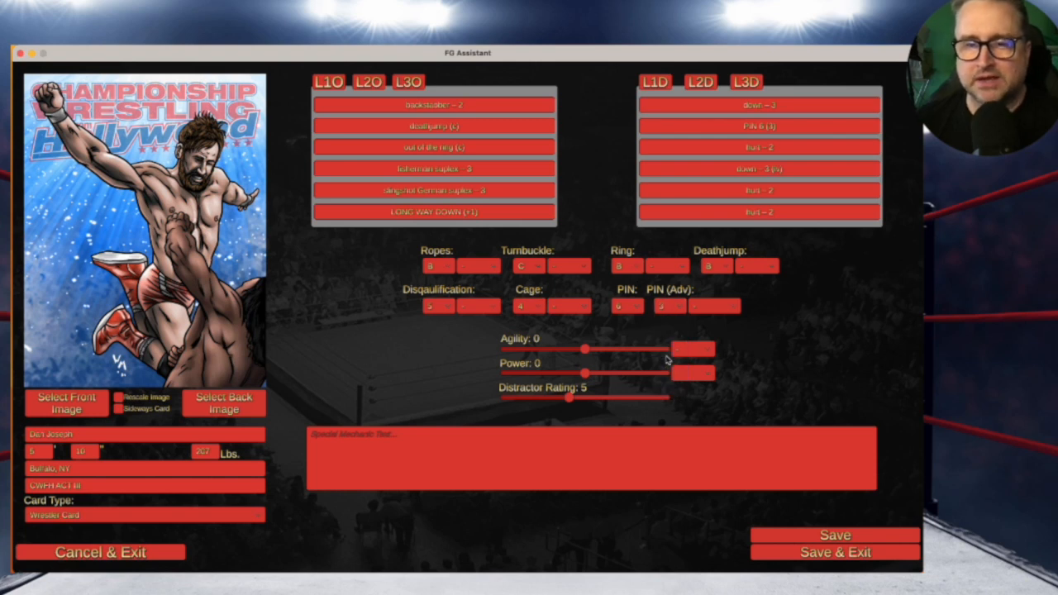
{"action": "left_click", "coordinate": [712, 306]}
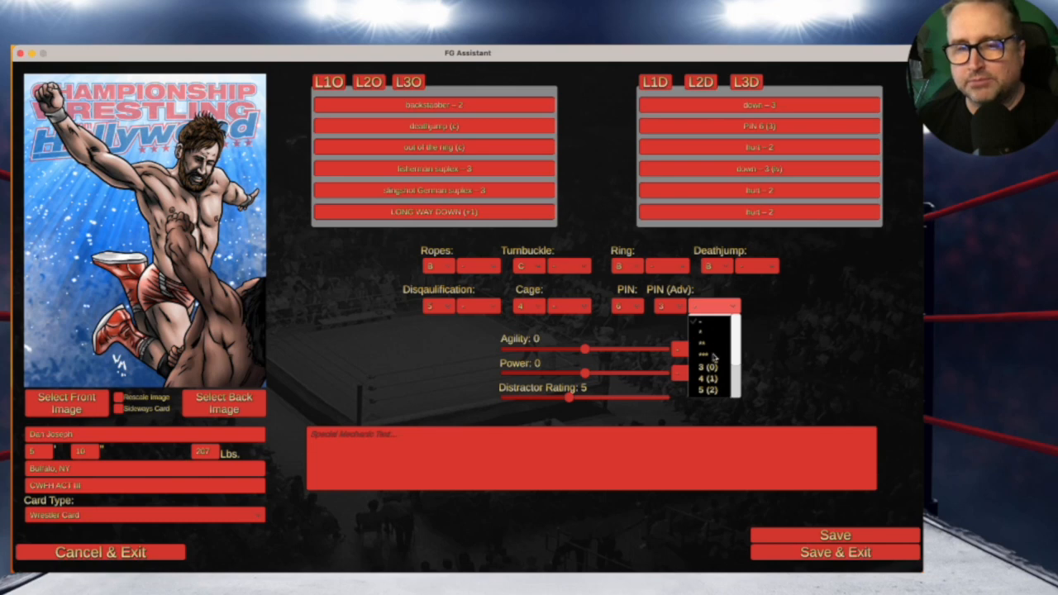
{"action": "left_click_drag", "start_coordinate": [736, 355], "coordinate": [732, 318]}
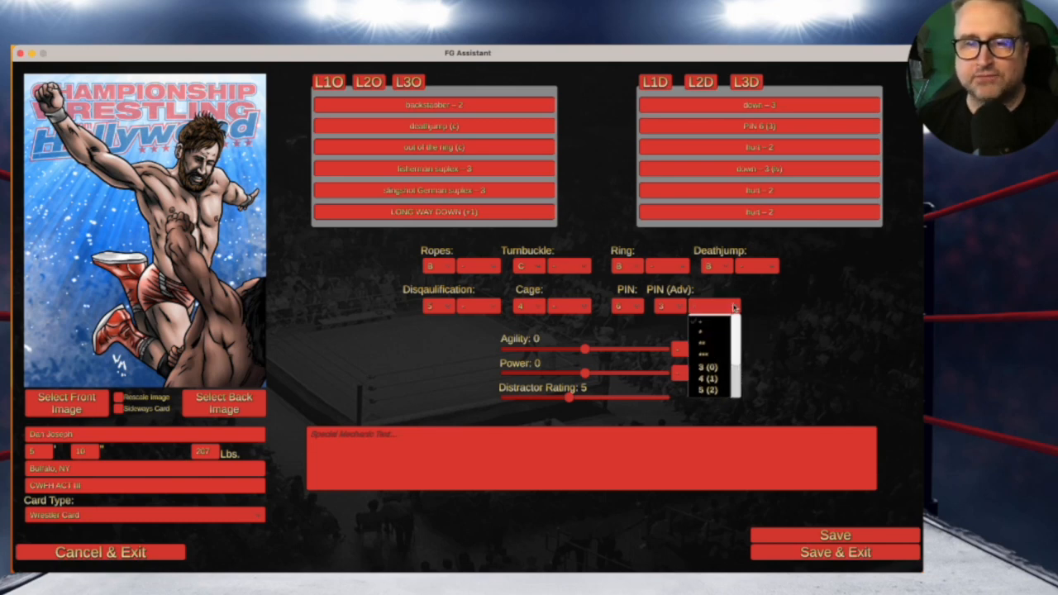
{"action": "left_click", "coordinate": [732, 306]}
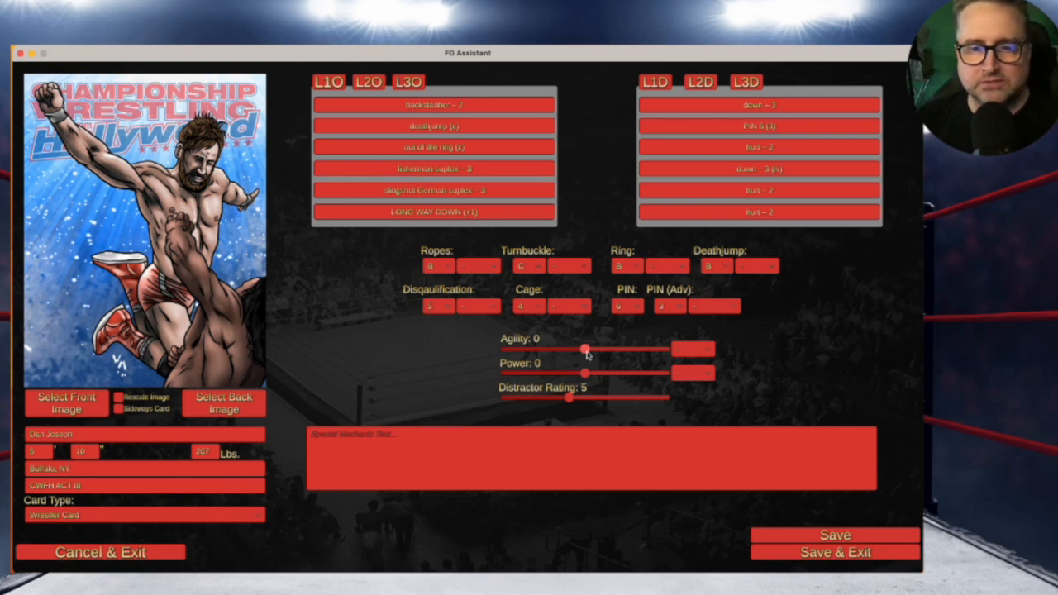
Lower Agility from 0 to -1 and raise Power to +1, keeping Distractor Rating at 5
{"action": "left_click_drag", "start_coordinate": [585, 349], "coordinate": [572, 355]}
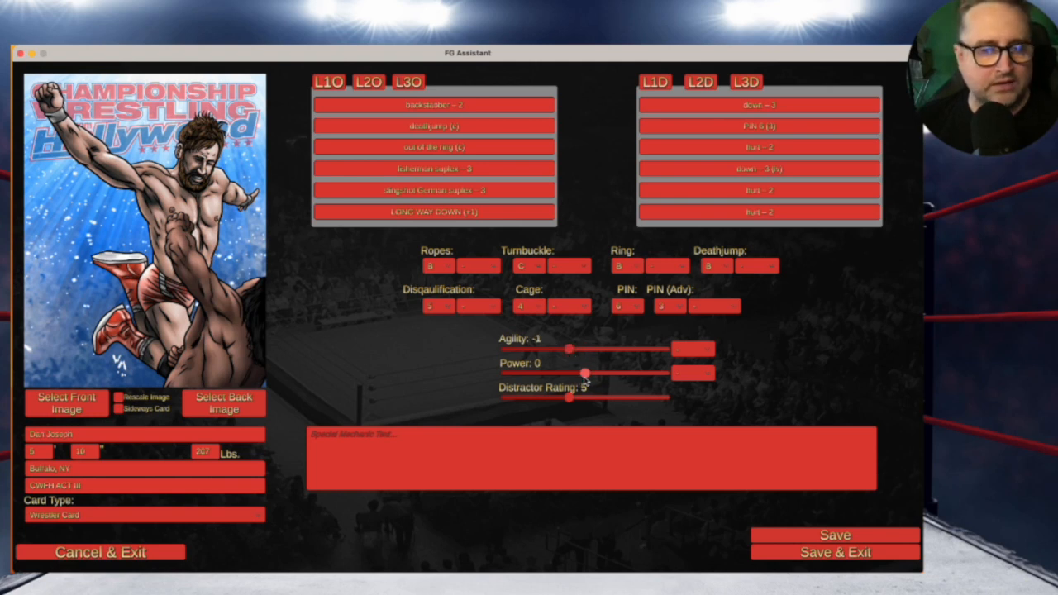
{"action": "left_click_drag", "start_coordinate": [585, 373], "coordinate": [595, 374]}
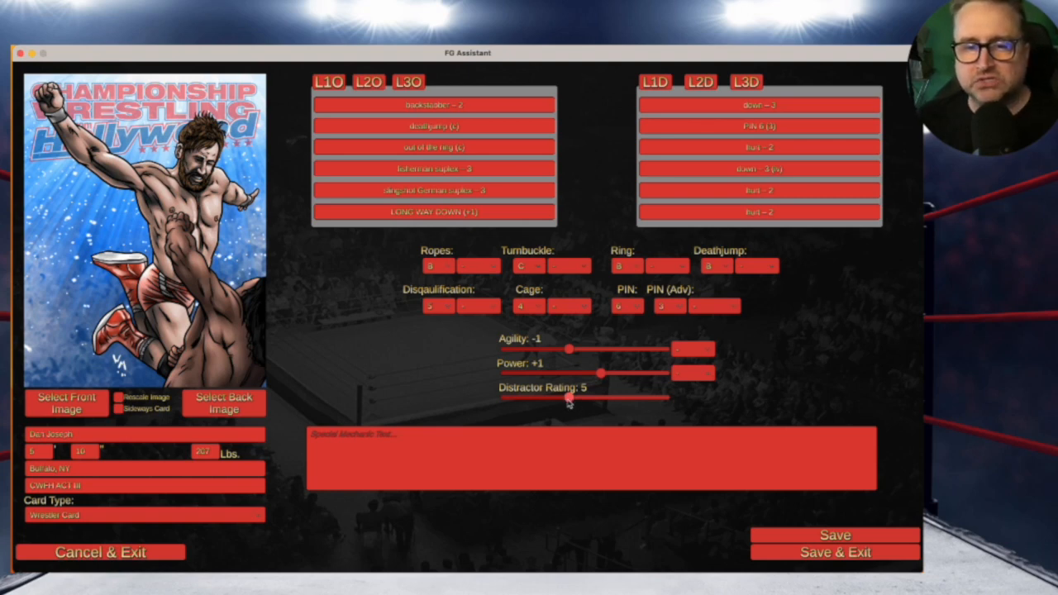
{"action": "mouse_move", "coordinate": [569, 400]}
{"action": "left_mouse_down"}
{"action": "mouse_move", "coordinate": [623, 396]}
{"action": "mouse_move", "coordinate": [547, 402]}
{"action": "mouse_move", "coordinate": [590, 396]}
{"action": "mouse_move", "coordinate": [572, 402]}
{"action": "left_mouse_up"}
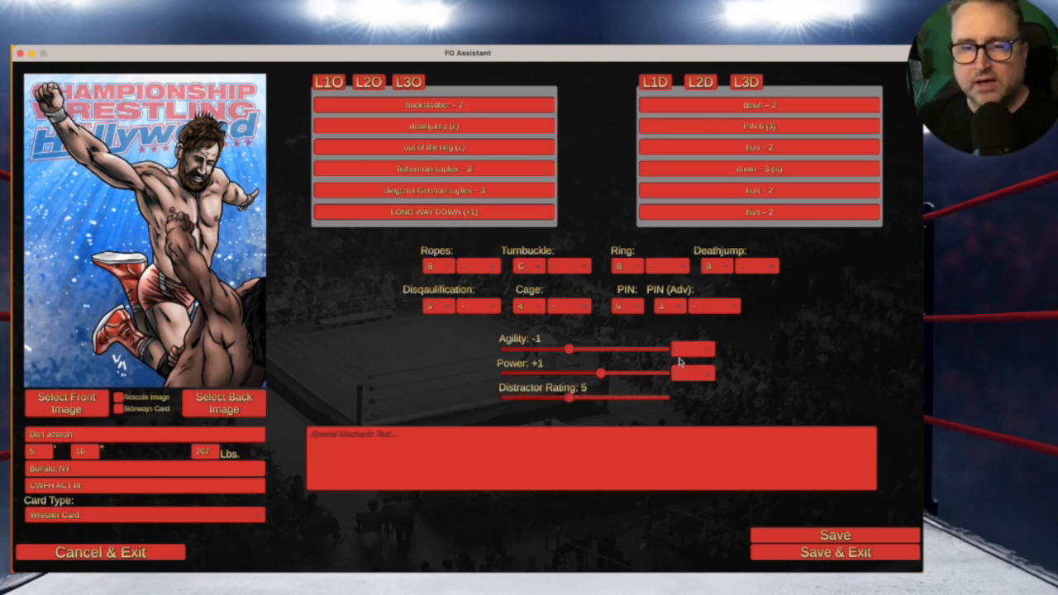
{"action": "left_click", "coordinate": [707, 350]}
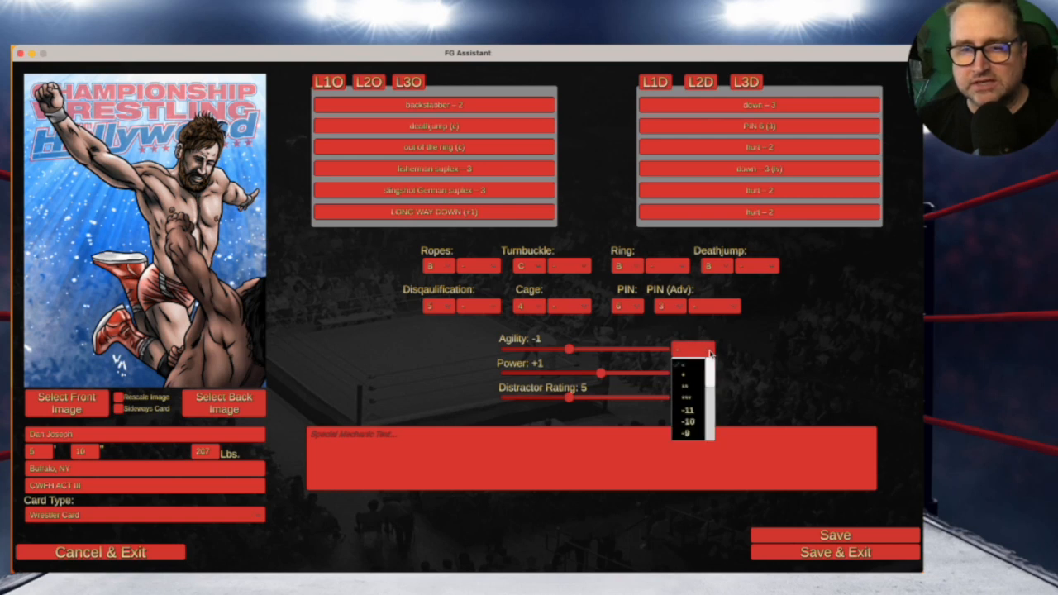
{"action": "scroll", "coordinate": [692, 379], "scroll_direction": "down", "scroll_amount": 5}
{"action": "scroll", "coordinate": [693, 378], "scroll_direction": "up", "scroll_amount": 5}
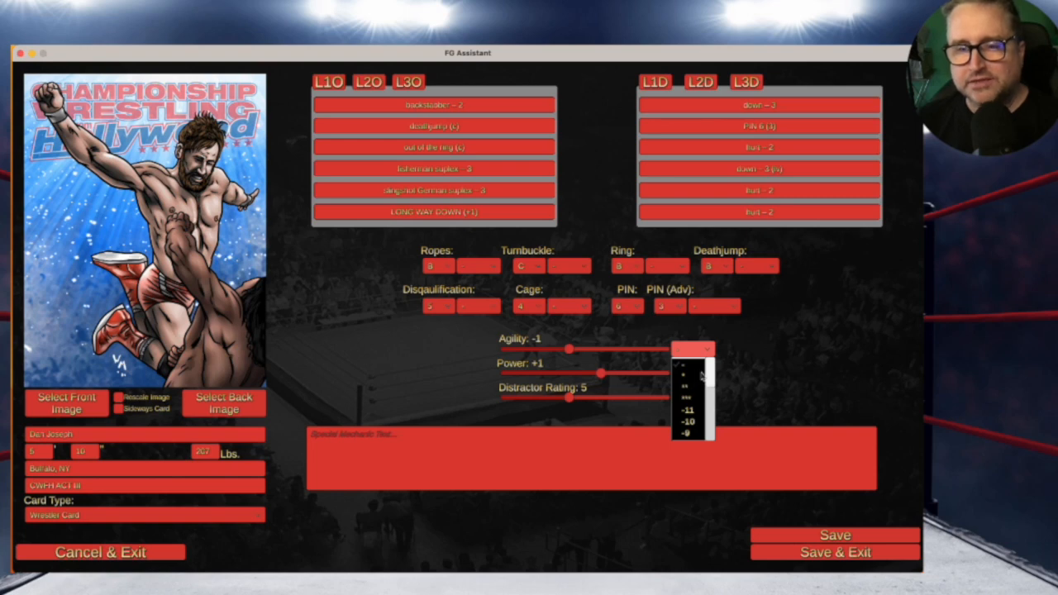
{"action": "left_click", "coordinate": [704, 348]}
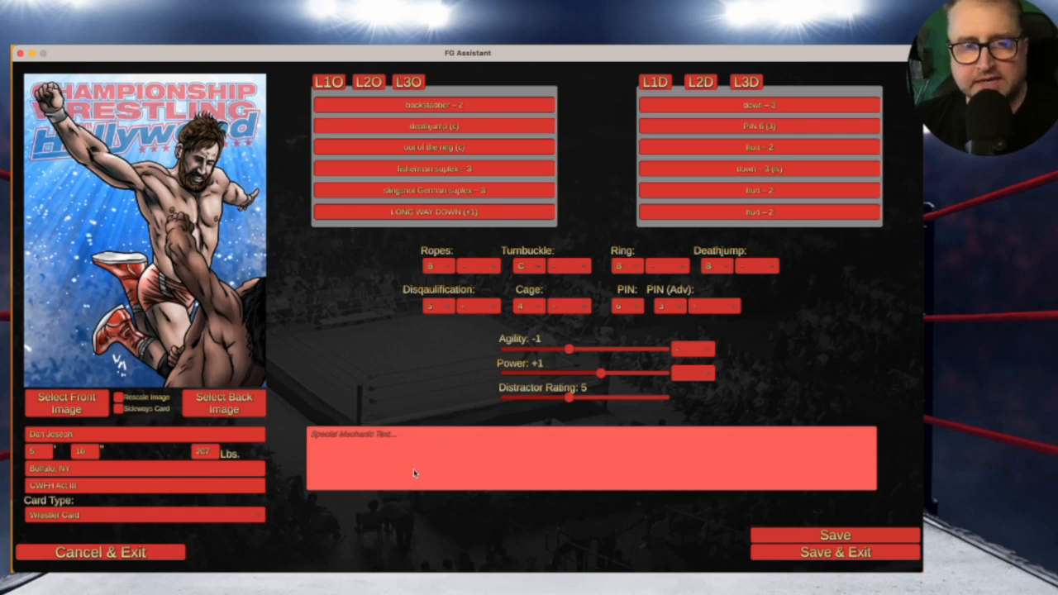
{"action": "left_click", "coordinate": [213, 300]}
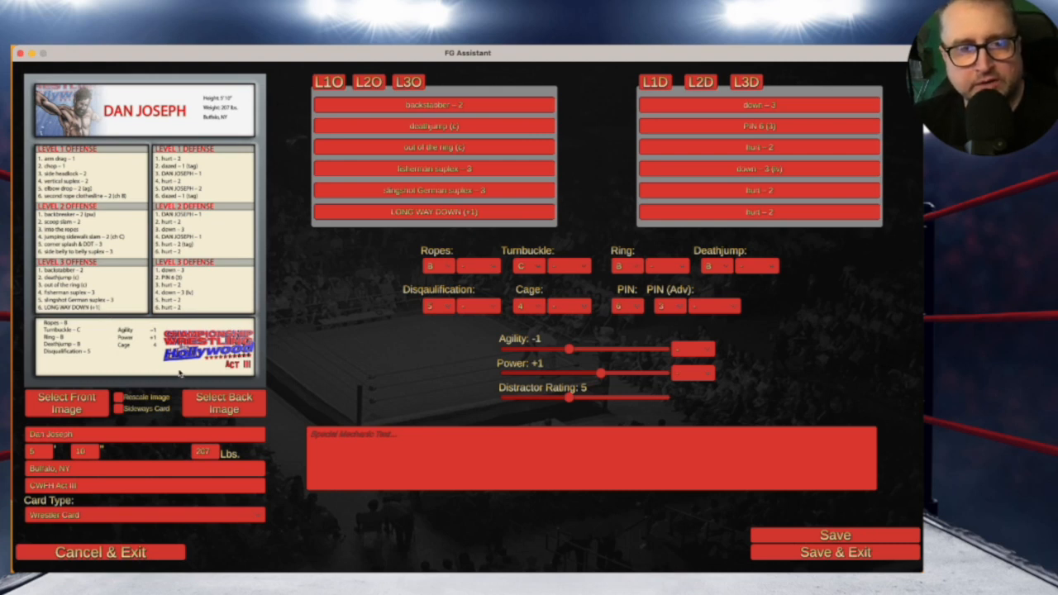
{"action": "left_click", "coordinate": [196, 266]}
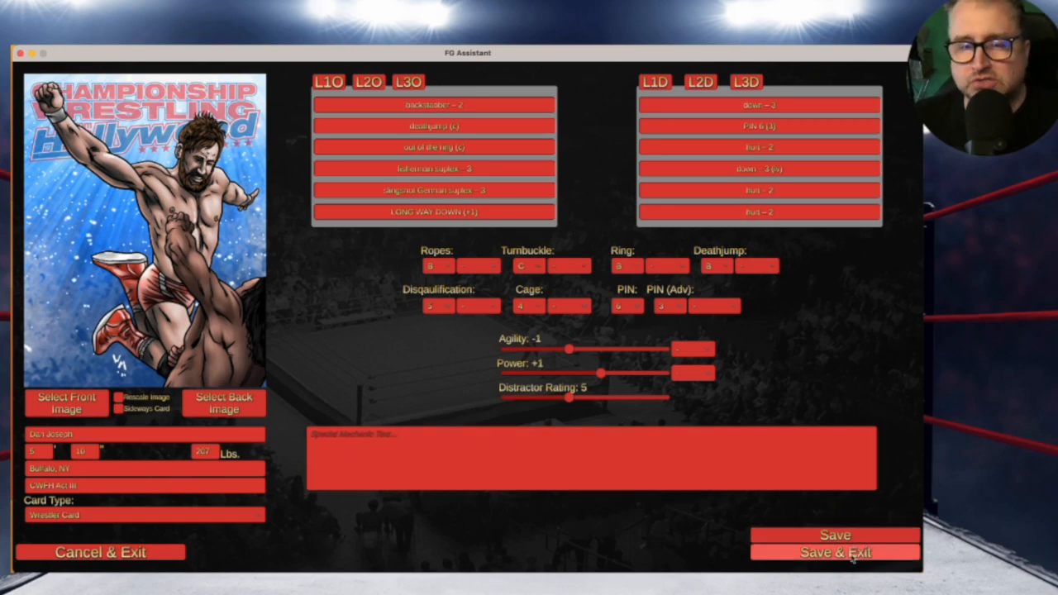
Save the wrestler card, filter the card list to CWFH Act III, then go to the main menu
{"action": "left_click", "coordinate": [852, 559]}
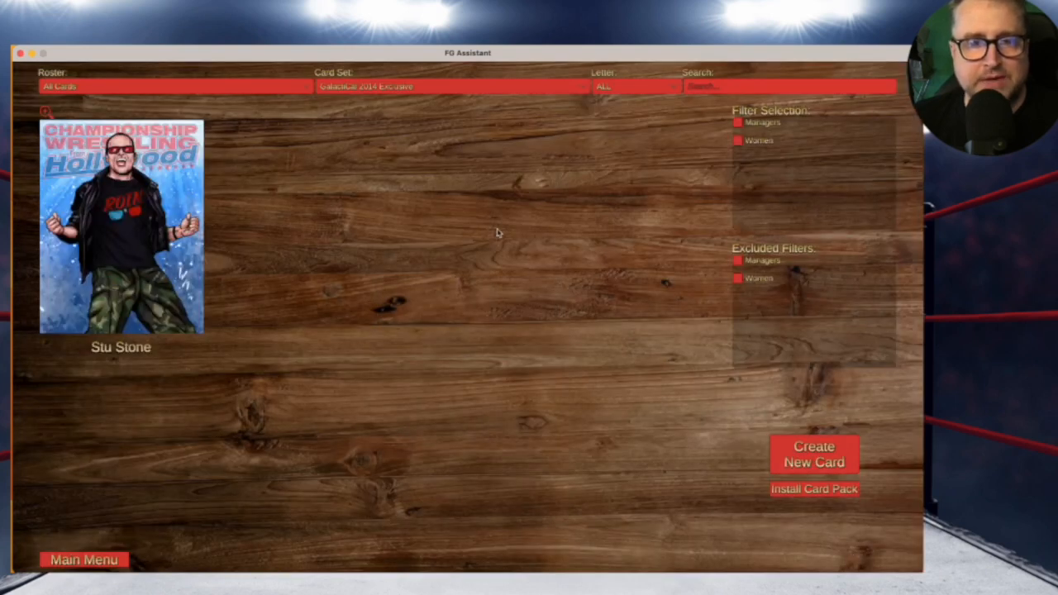
{"action": "left_click", "coordinate": [385, 89]}
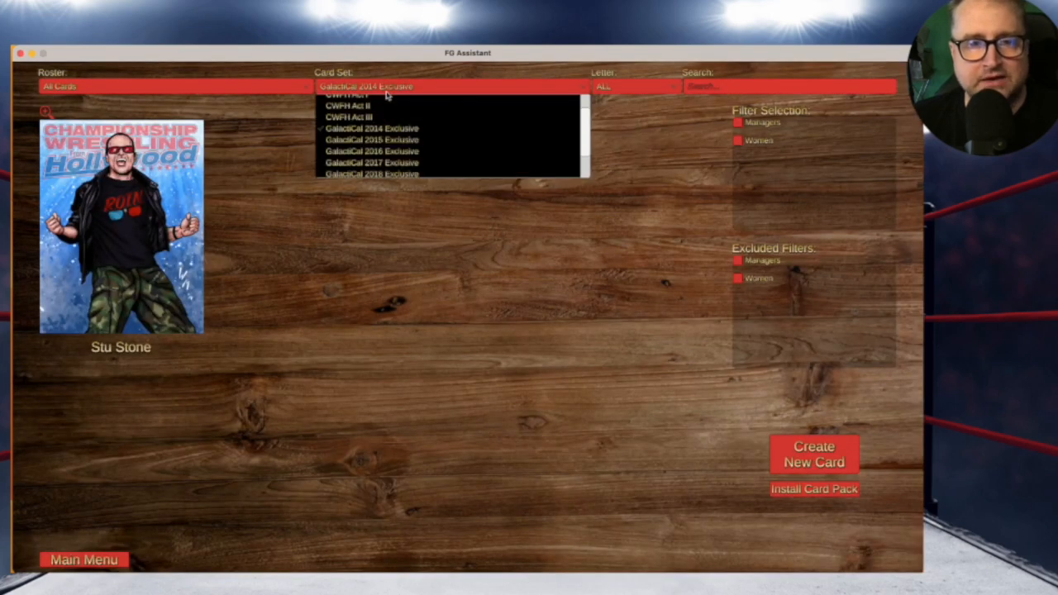
{"action": "scroll", "coordinate": [390, 113], "scroll_direction": "up", "scroll_amount": 3}
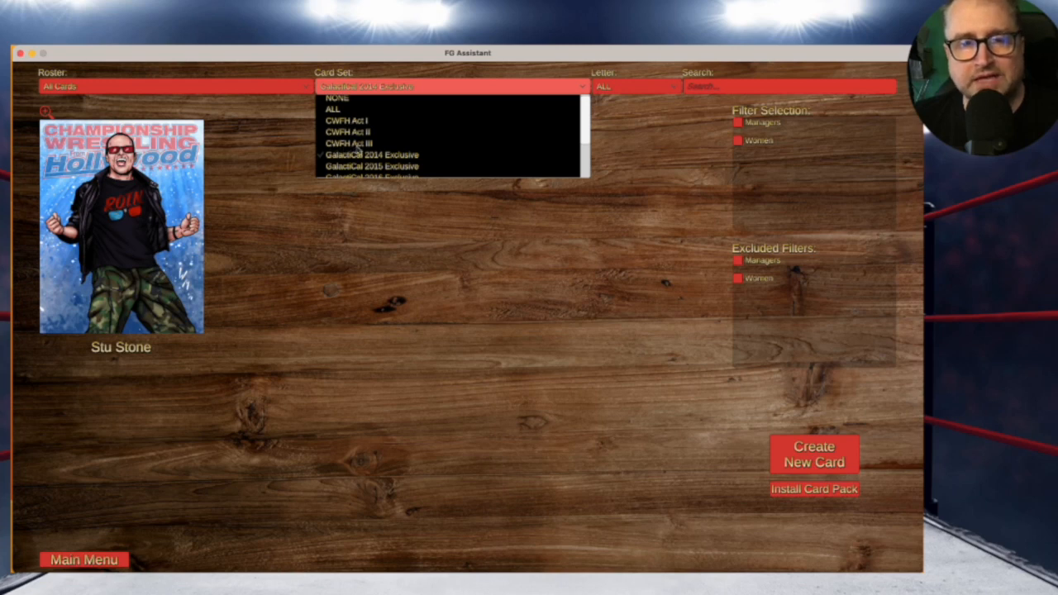
{"action": "left_click", "coordinate": [361, 144]}
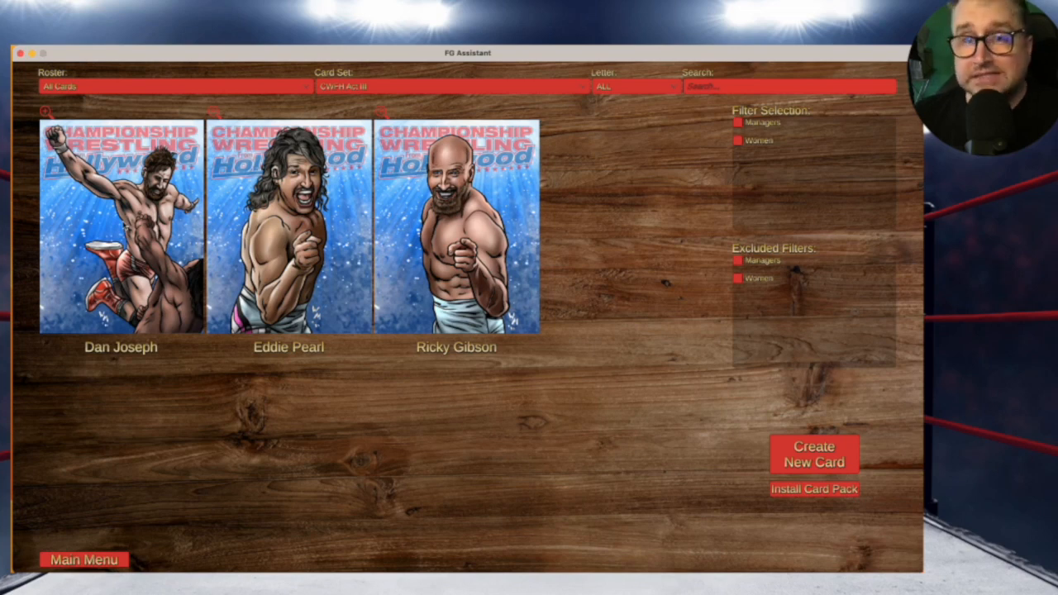
{"action": "left_click", "coordinate": [81, 561]}
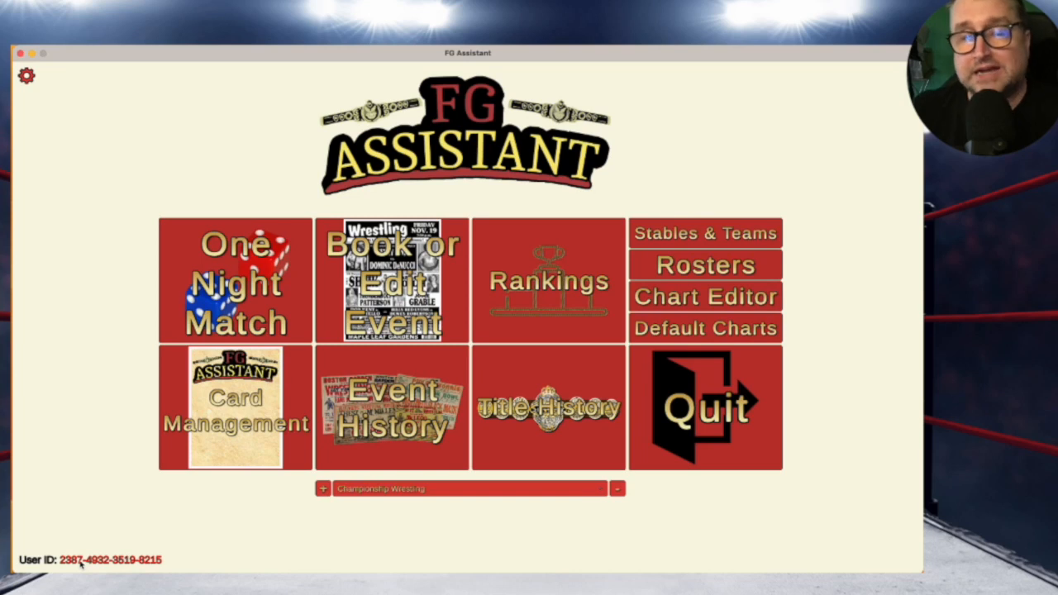